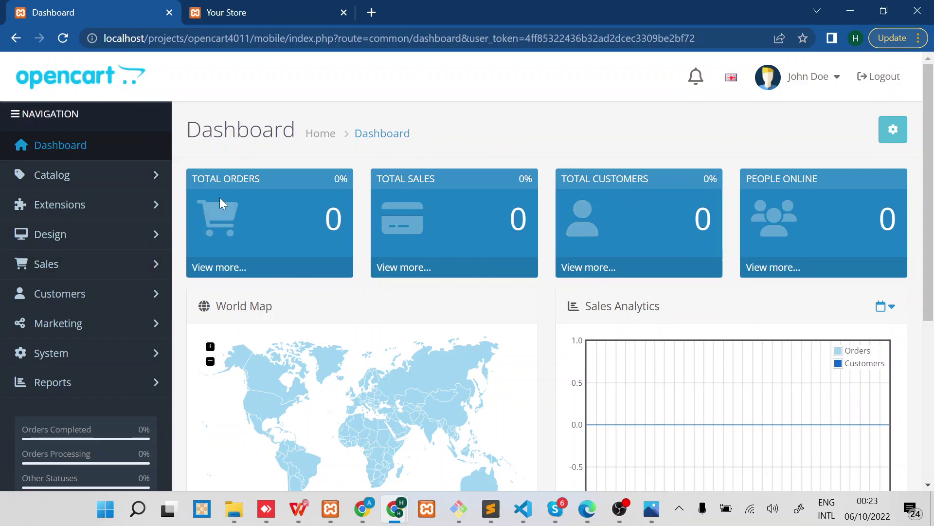
# Open the store list in the system settings.
pyautogui.scroll(-2, 121, 278)
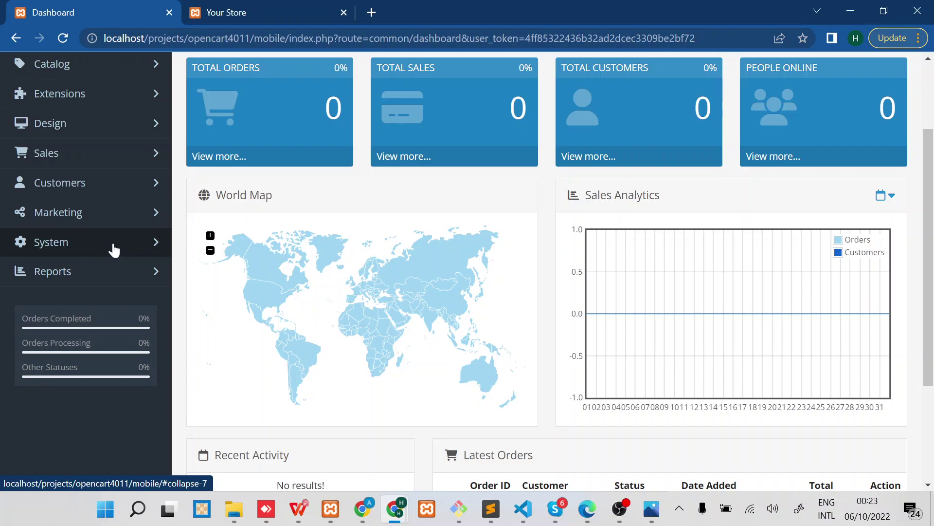
pyautogui.click(114, 250)
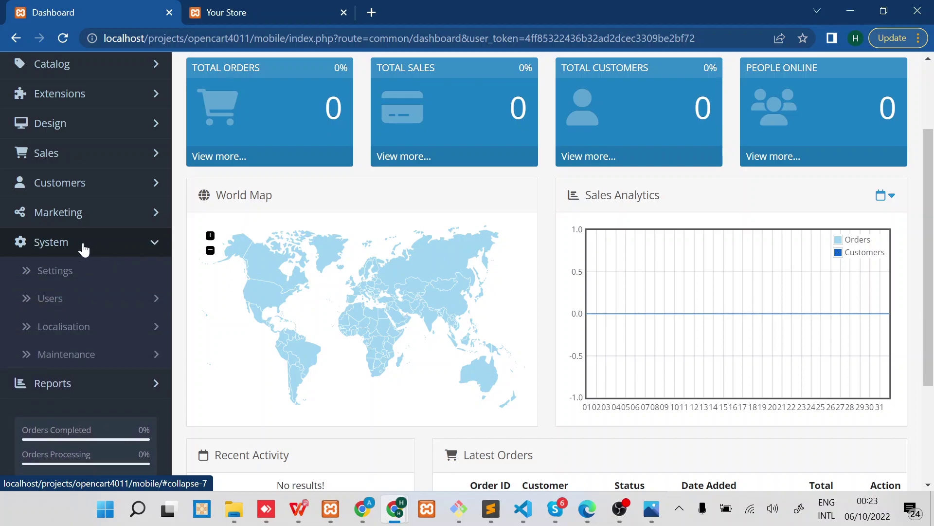
pyautogui.click(70, 276)
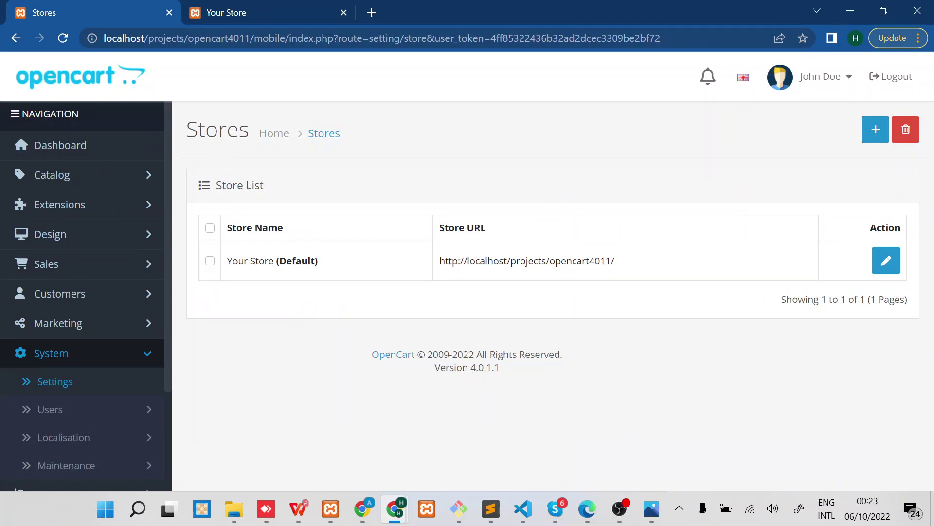
# Open the default store "Your Store" for editing.
pyautogui.moveTo(187, 130); pyautogui.dragTo(341, 133)
pyautogui.click(250, 134)
pyautogui.doubleClick(296, 261)
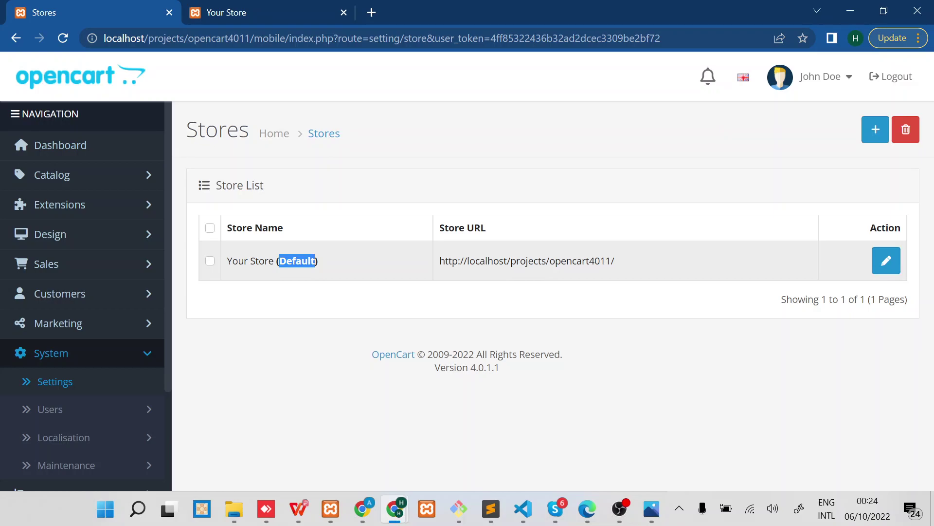
pyautogui.tripleClick(250, 261)
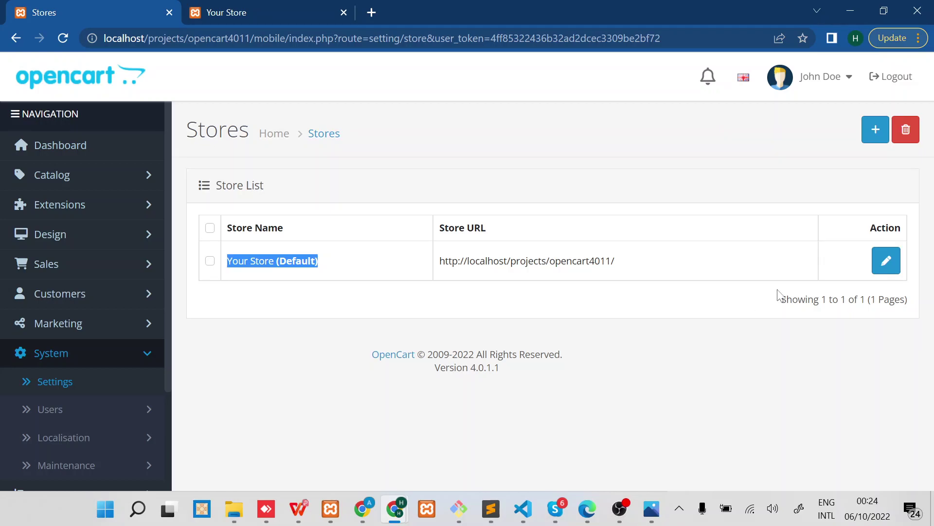
pyautogui.click(887, 265)
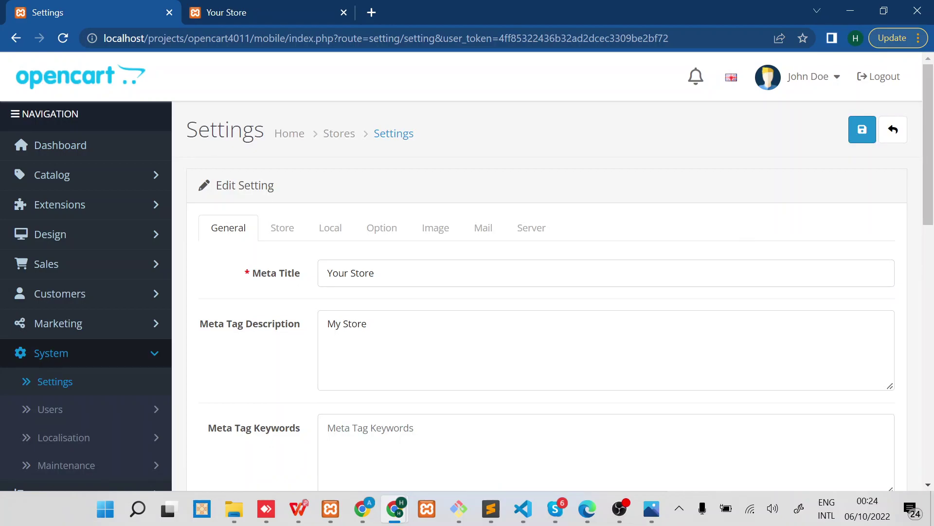
# Enable Use SEO URLs in the store's server settings.
pyautogui.doubleClick(224, 129)
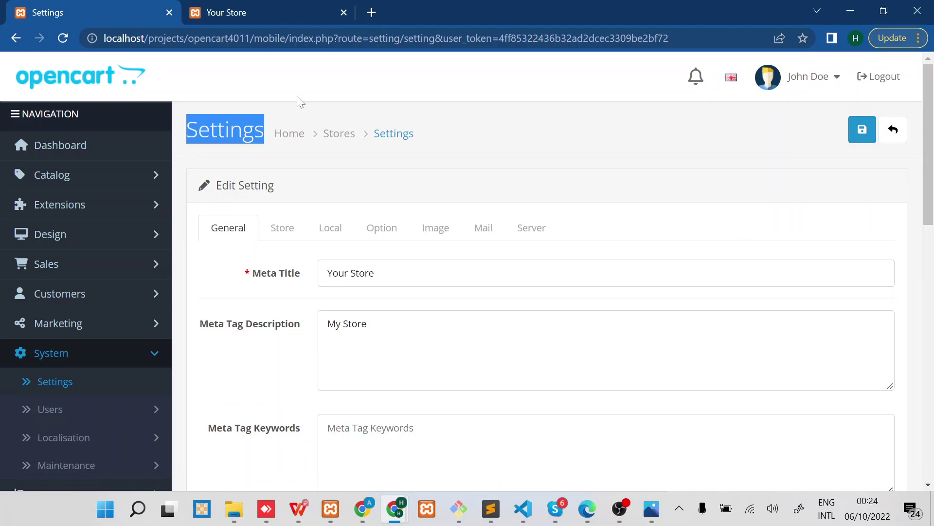
pyautogui.click(535, 230)
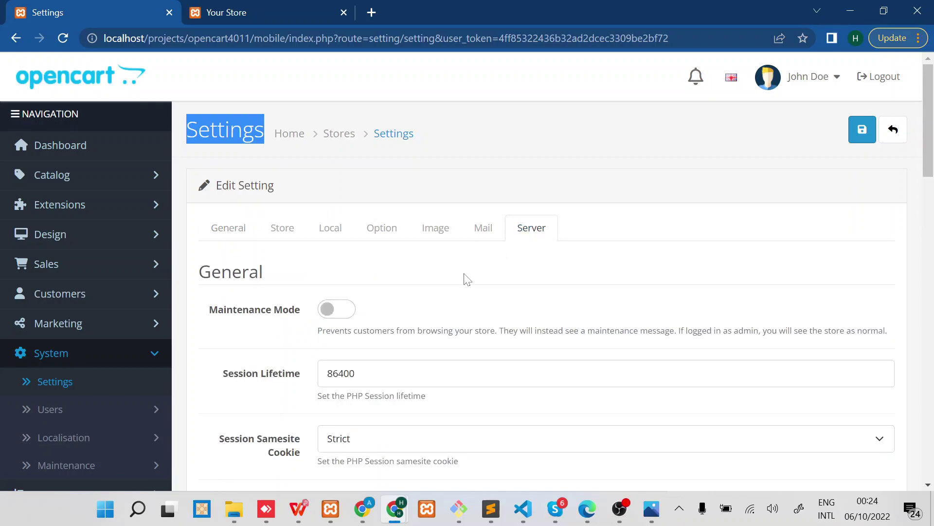
pyautogui.scroll(-3, 466, 279)
pyautogui.scroll(-1, 466, 278)
pyautogui.scroll(-3, 466, 278)
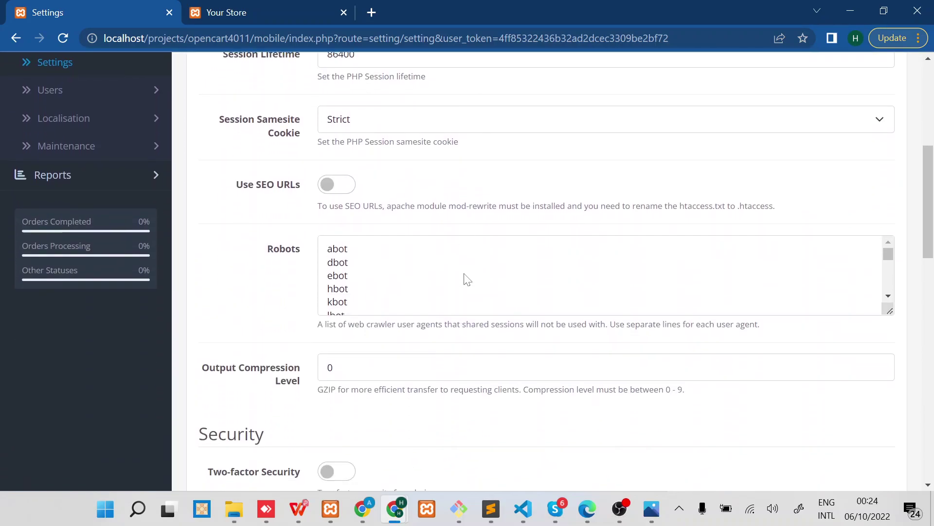
pyautogui.doubleClick(246, 188)
pyautogui.tripleClick(246, 188)
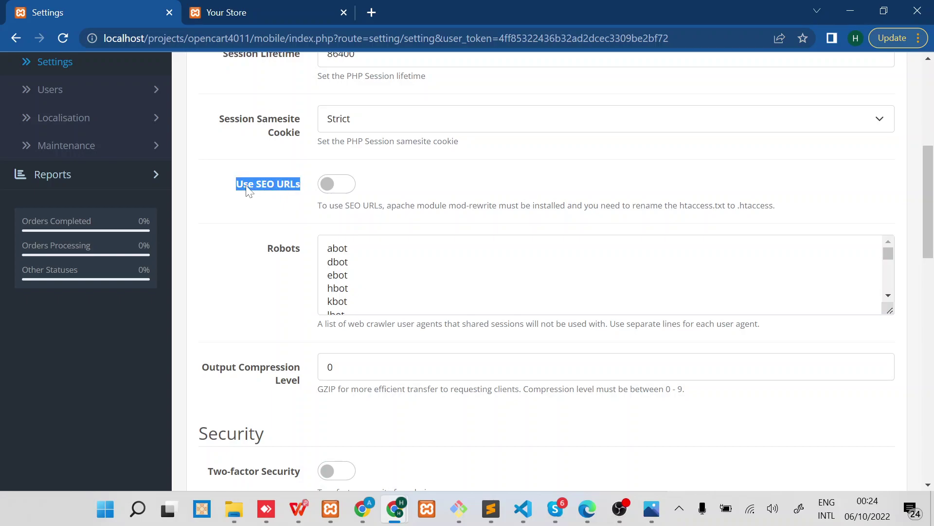
pyautogui.scroll(1, 246, 188)
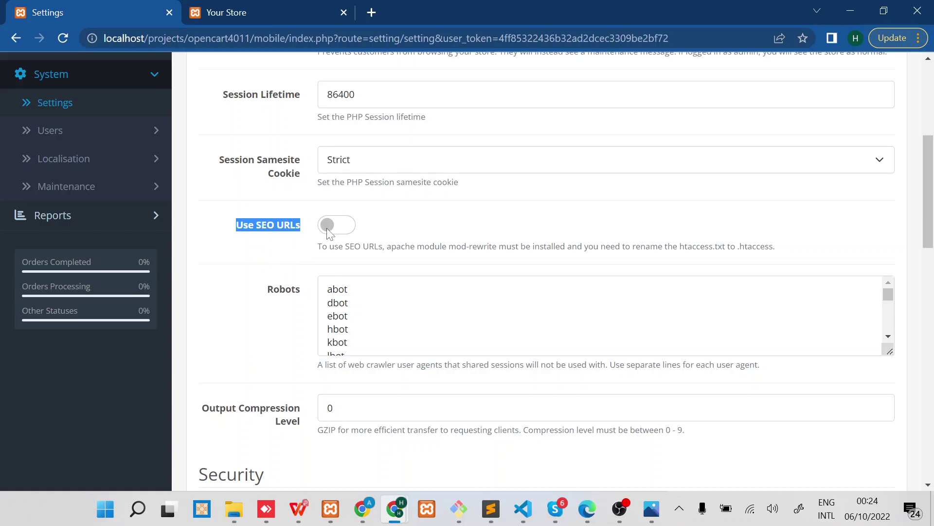
pyautogui.click(344, 229)
pyautogui.click(470, 229)
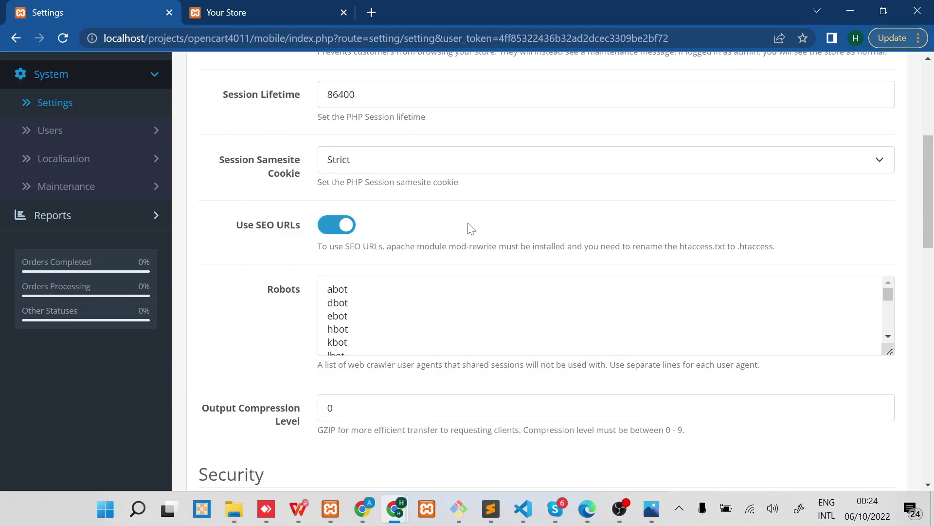
# Examine the note under Use SEO URLs about the required Apache module and the htaccess file.
pyautogui.scroll(6, 468, 224)
pyautogui.scroll(-5, 469, 228)
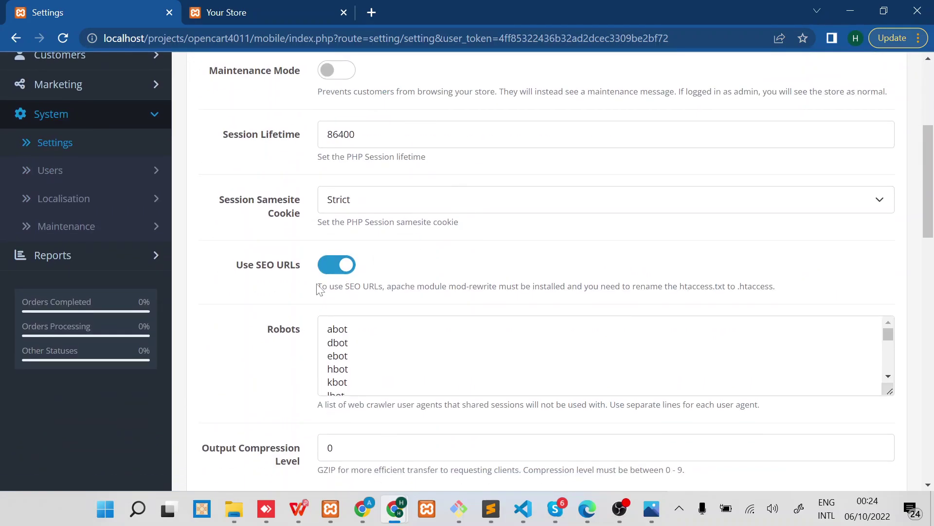
pyautogui.moveTo(318, 287); pyautogui.dragTo(781, 295)
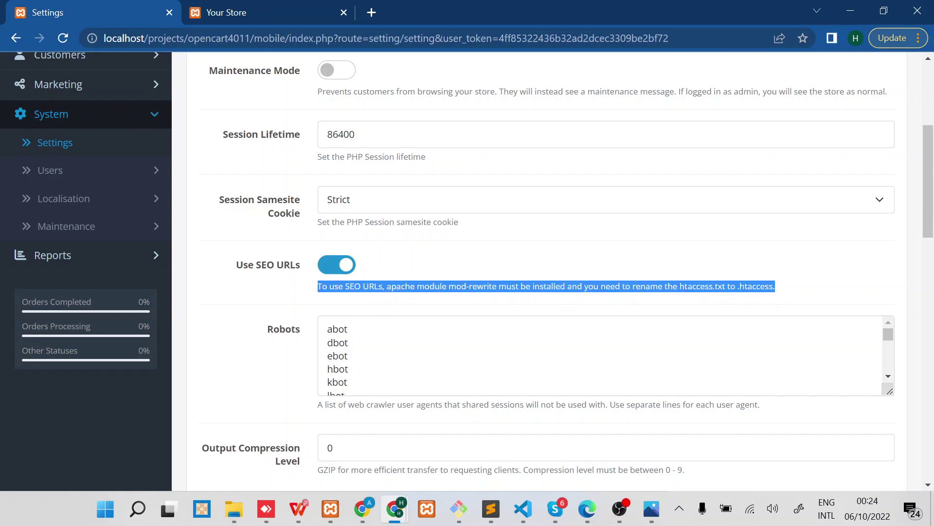
pyautogui.doubleClick(352, 286)
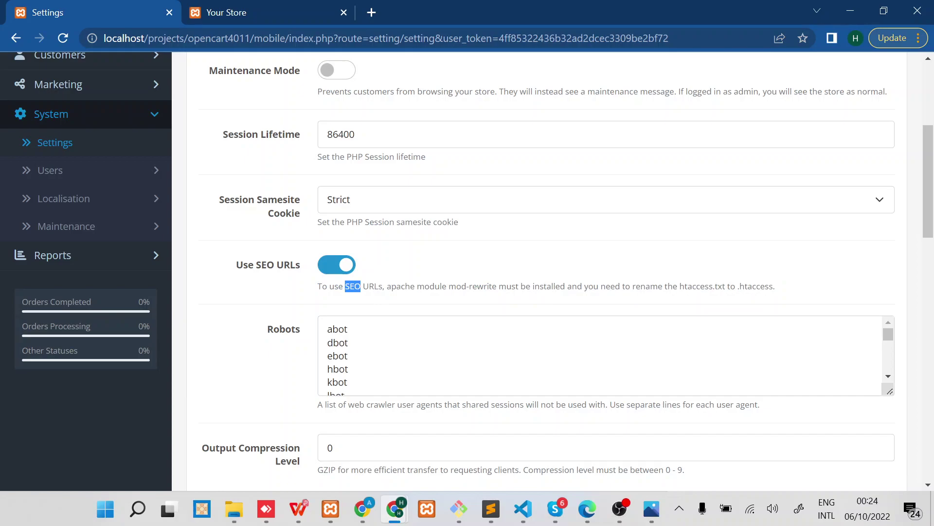
pyautogui.tripleClick(353, 286)
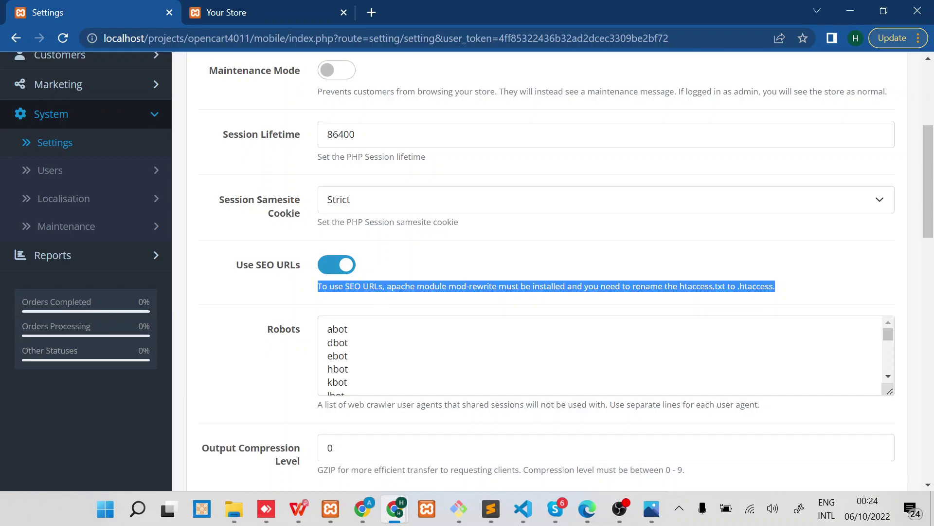
pyautogui.click(610, 285)
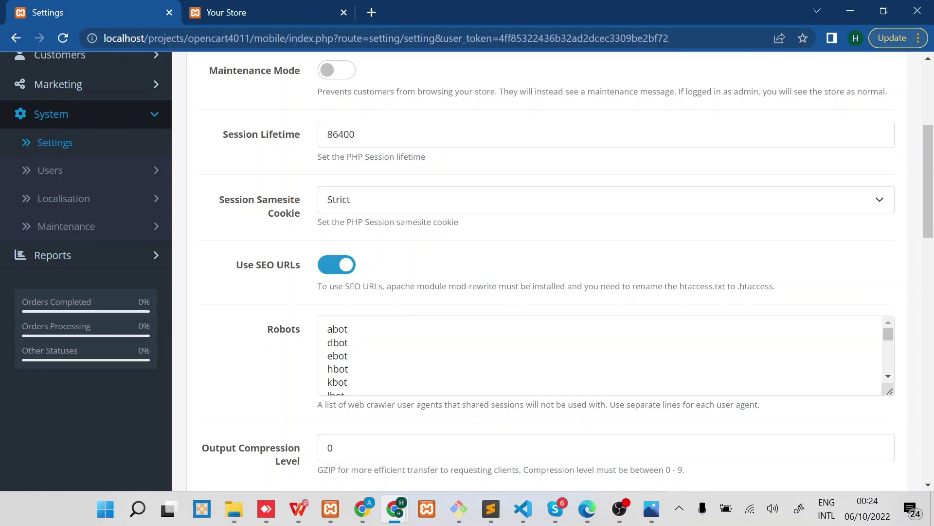
pyautogui.doubleClick(695, 286)
pyautogui.tripleClick(696, 286)
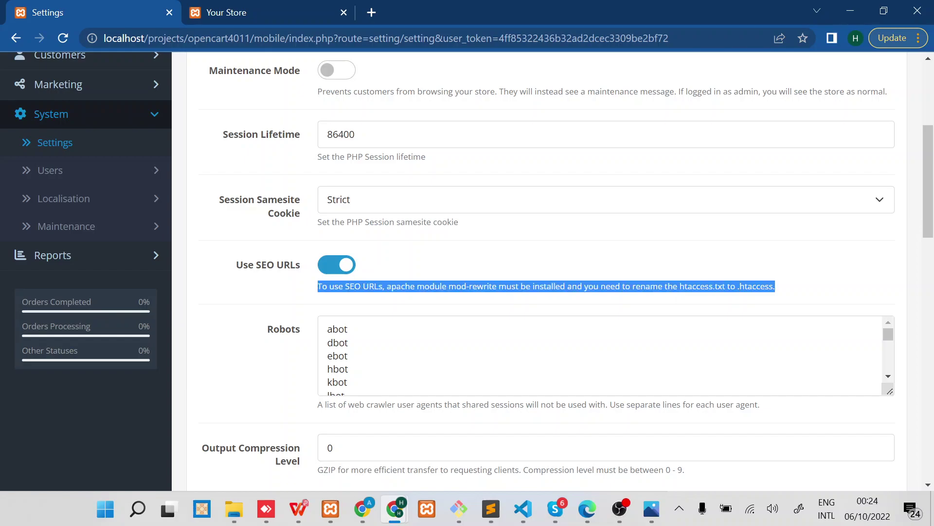
pyautogui.click(681, 280)
# Save the store settings and recheck the mod-rewrite requirement noted under Use SEO URLs.
pyautogui.scroll(5, 679, 277)
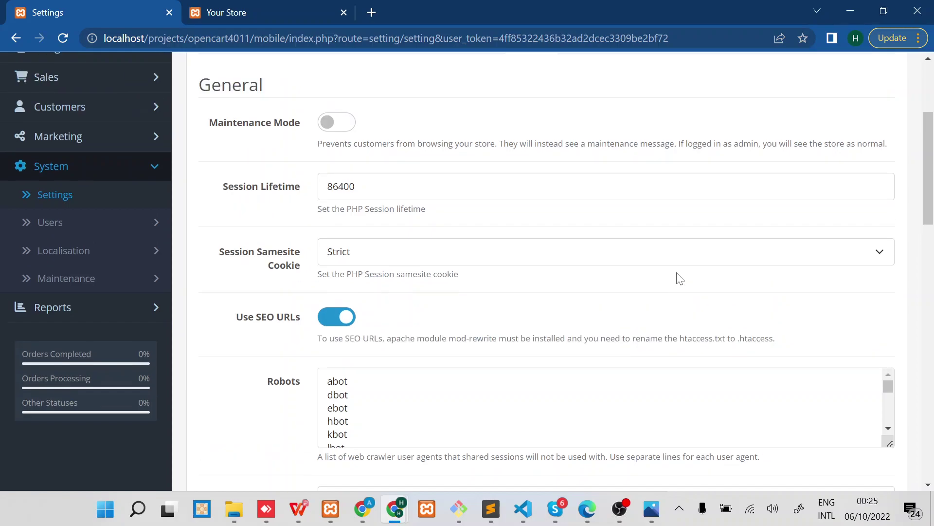
pyautogui.click(862, 129)
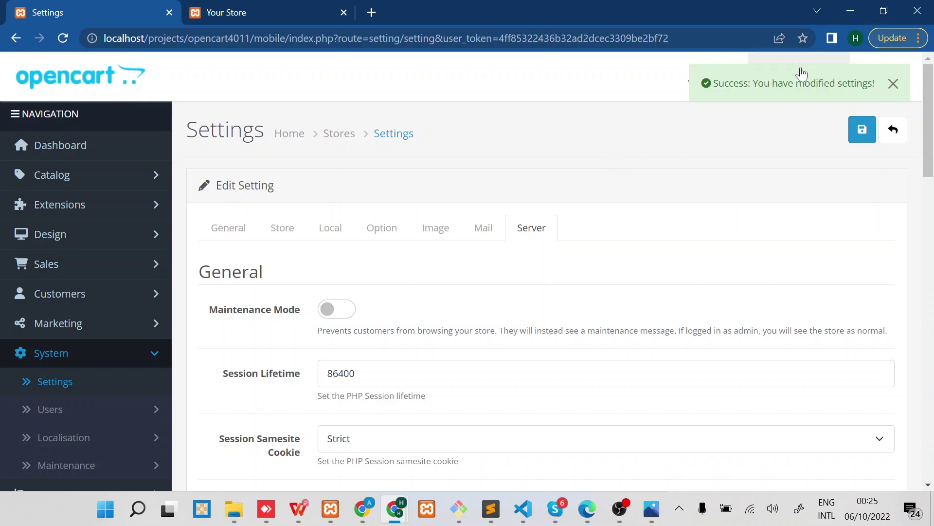
pyautogui.scroll(-1, 582, 169)
pyautogui.scroll(-3, 582, 169)
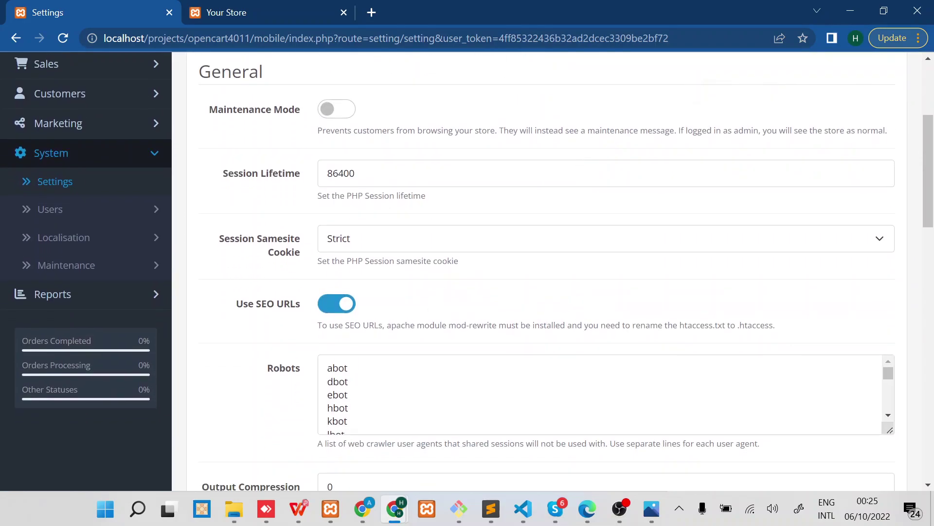
pyautogui.tripleClick(483, 324)
pyautogui.doubleClick(483, 324)
# Search Google in a new browser tab for "enable apache mod_rewrite" and look through the results.
pyautogui.click(372, 14)
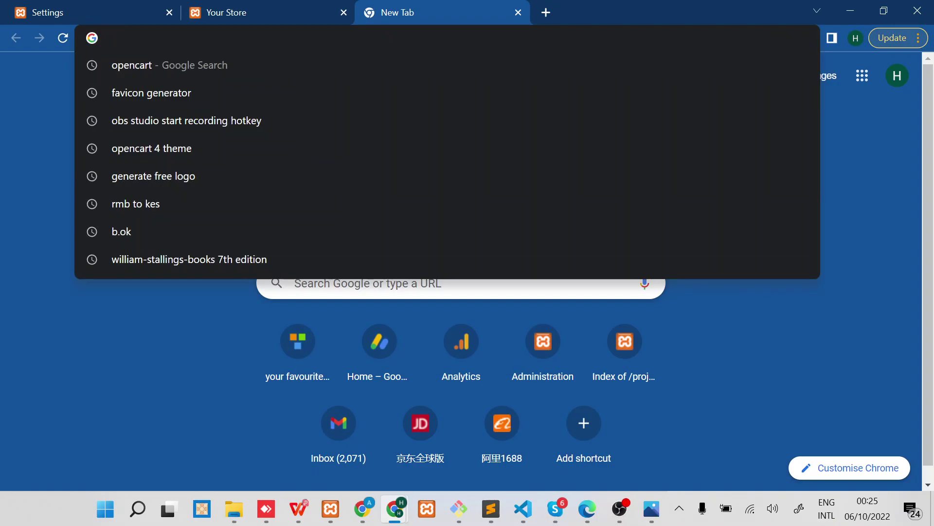
pyautogui.write('enable ')
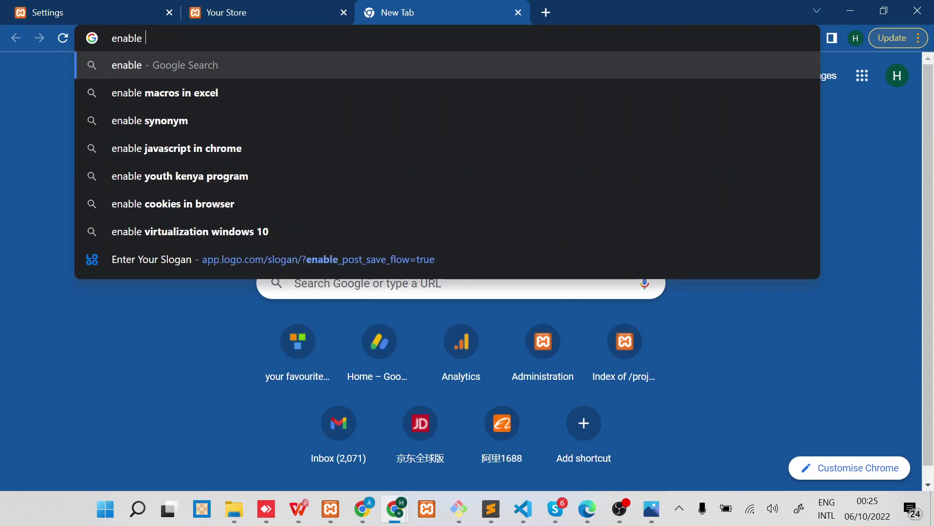
pyautogui.write('apache mod')
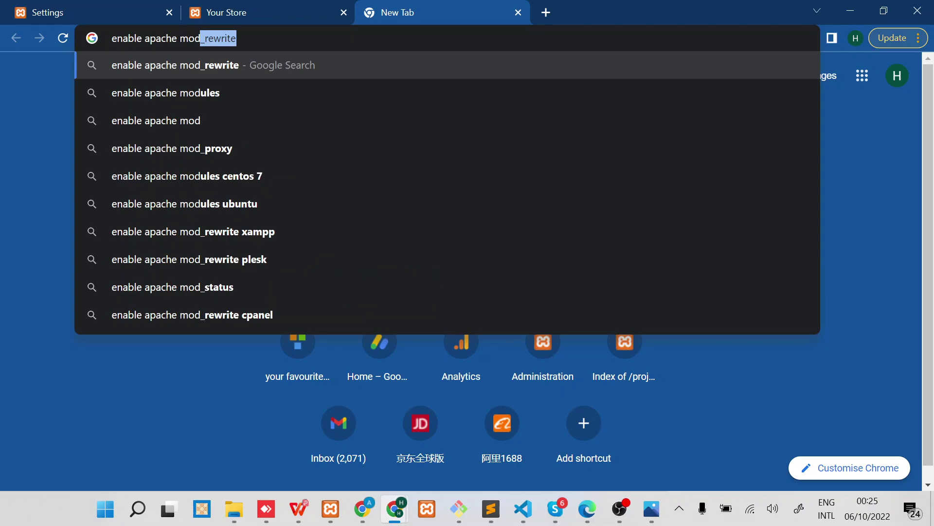
pyautogui.press('Return')
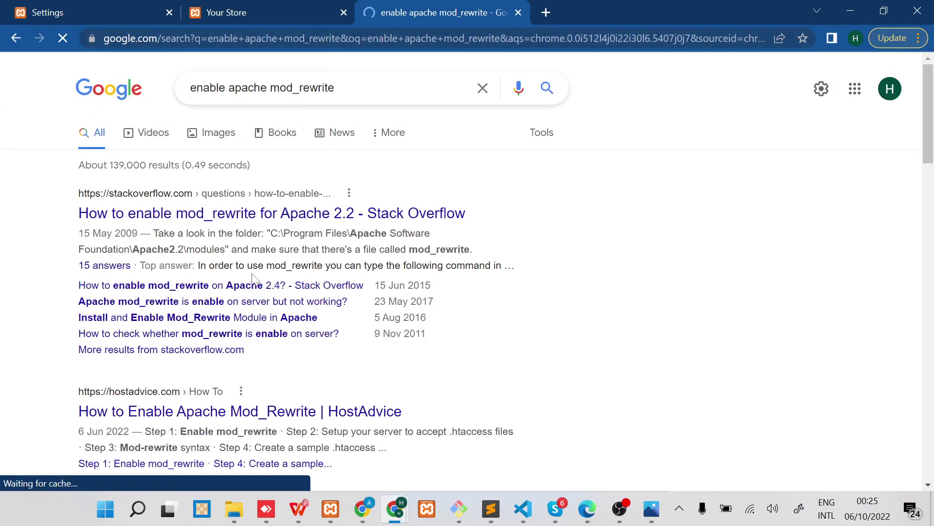
pyautogui.scroll(-5, 253, 278)
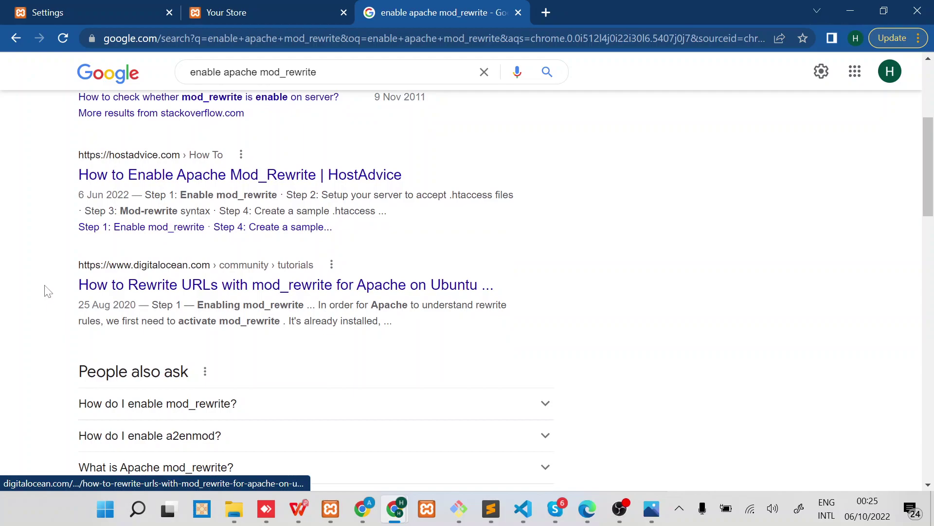
pyautogui.click(157, 281)
# Return to the store's server settings and reread the instruction on renaming htaccess.txt to .htaccess.
pyautogui.click(118, 15)
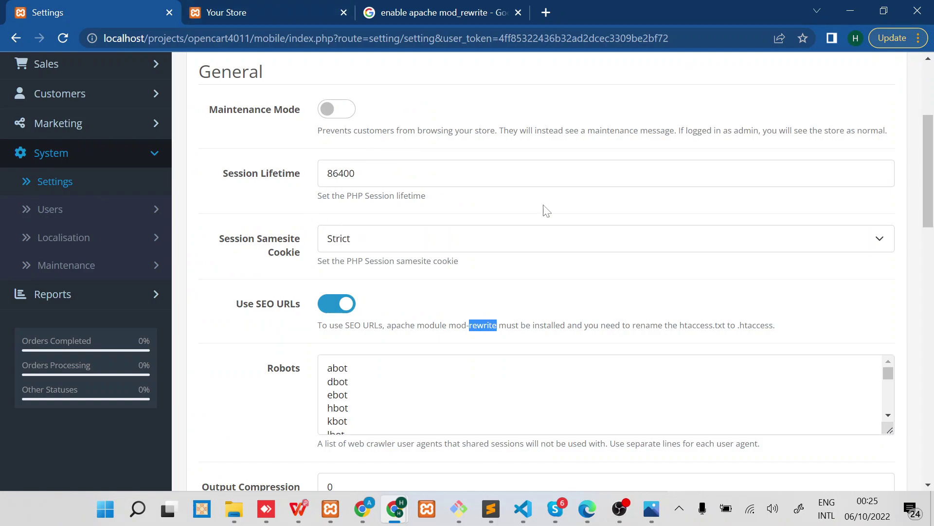
pyautogui.tripleClick(482, 325)
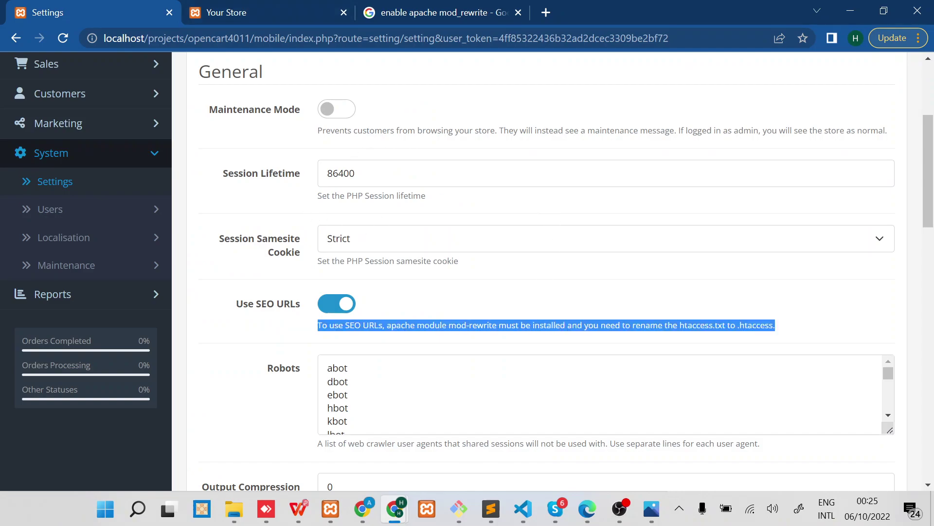
pyautogui.tripleClick(483, 325)
pyautogui.doubleClick(755, 325)
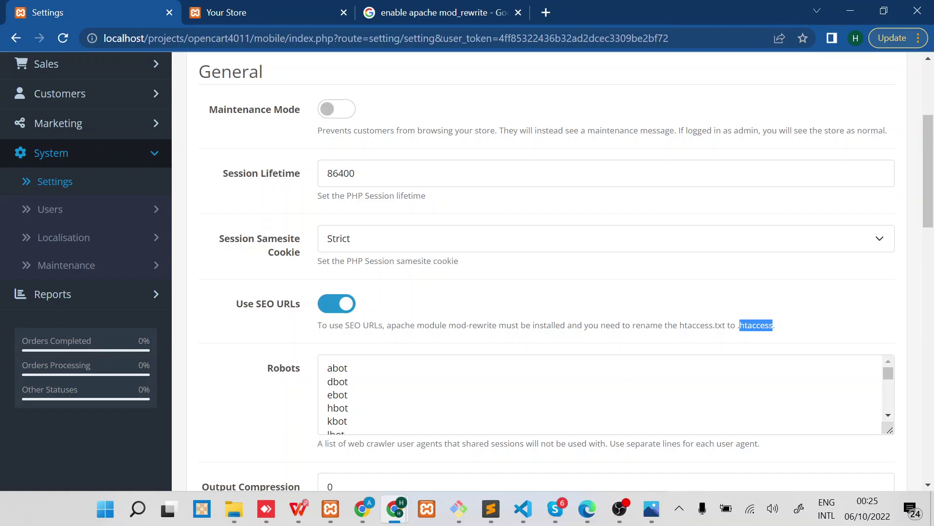
pyautogui.doubleClick(696, 325)
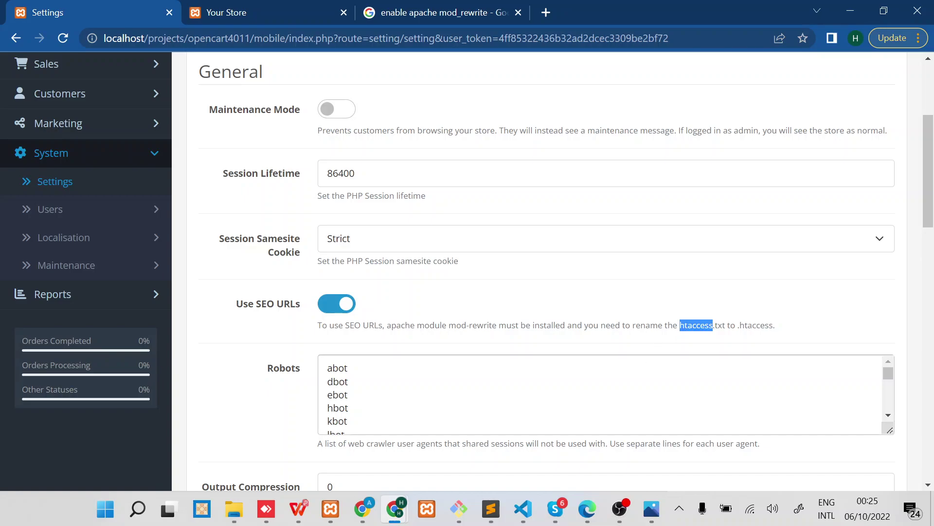
# Switch to the opencart4011 project in Visual Studio Code and open the .htaccess.txt file.
pyautogui.moveTo(528, 514)
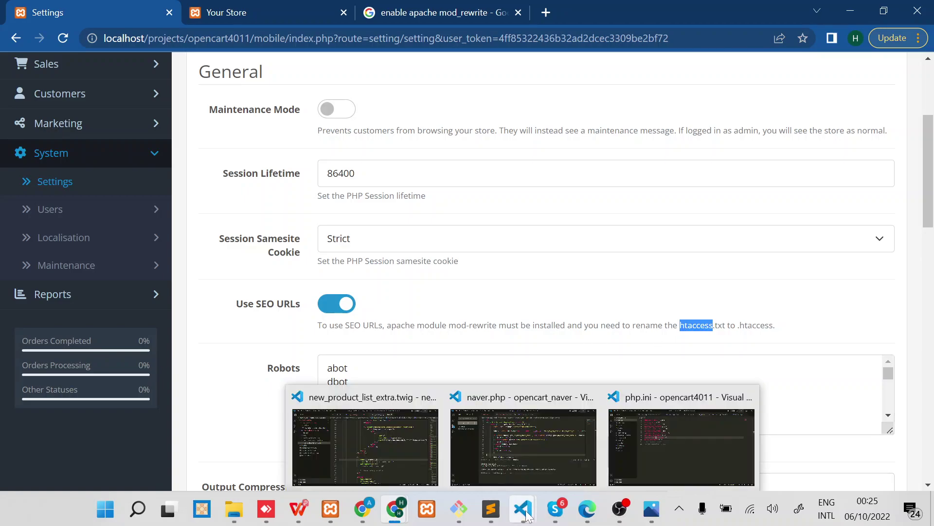
pyautogui.click(635, 445)
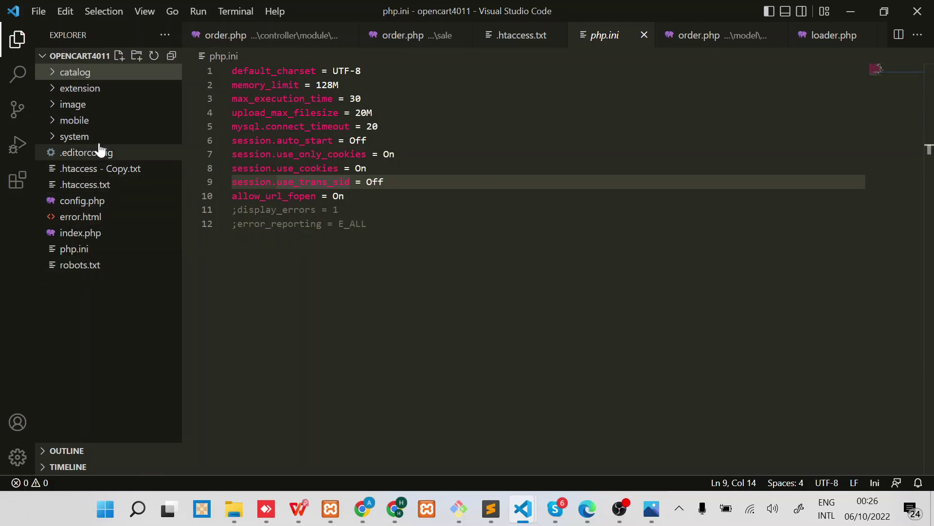
pyautogui.click(81, 189)
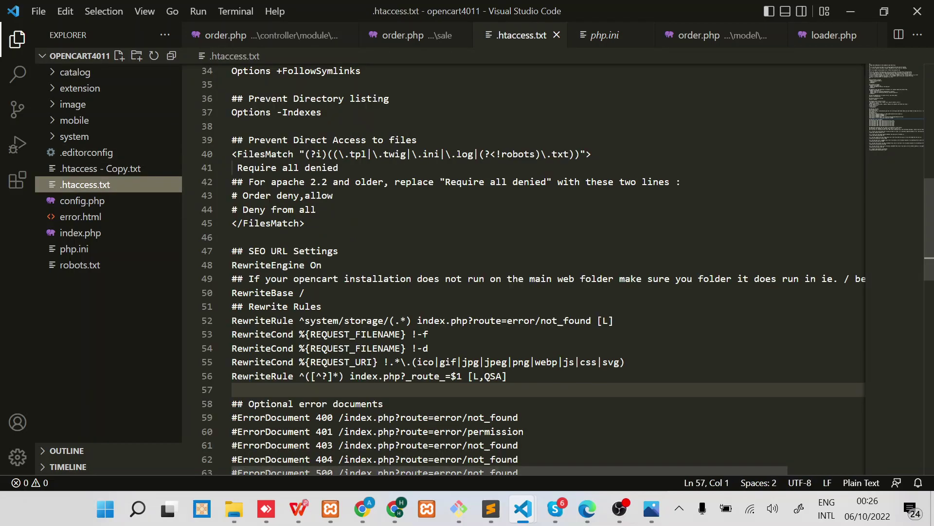
pyautogui.click(312, 181)
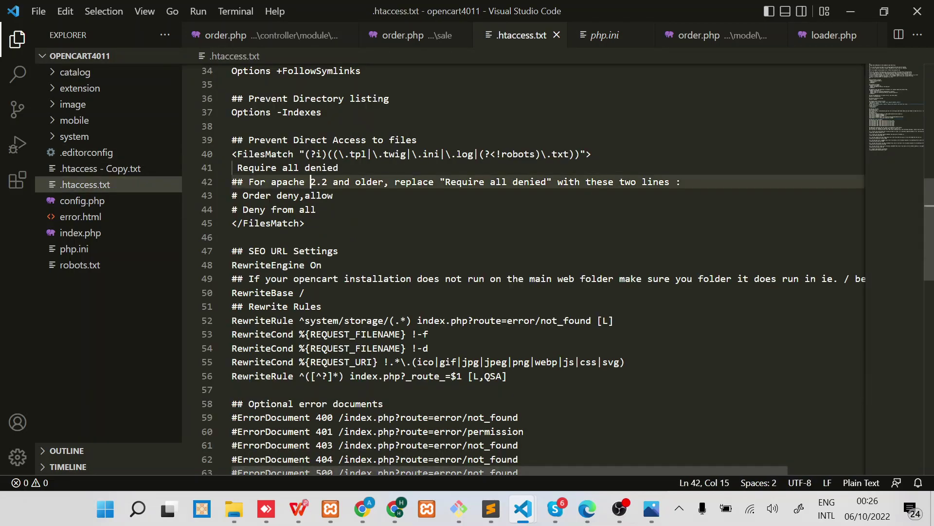
# Rename the .htaccess.txt file in the opencart4011 project to .htaccess.
pyautogui.rightClick(88, 188)
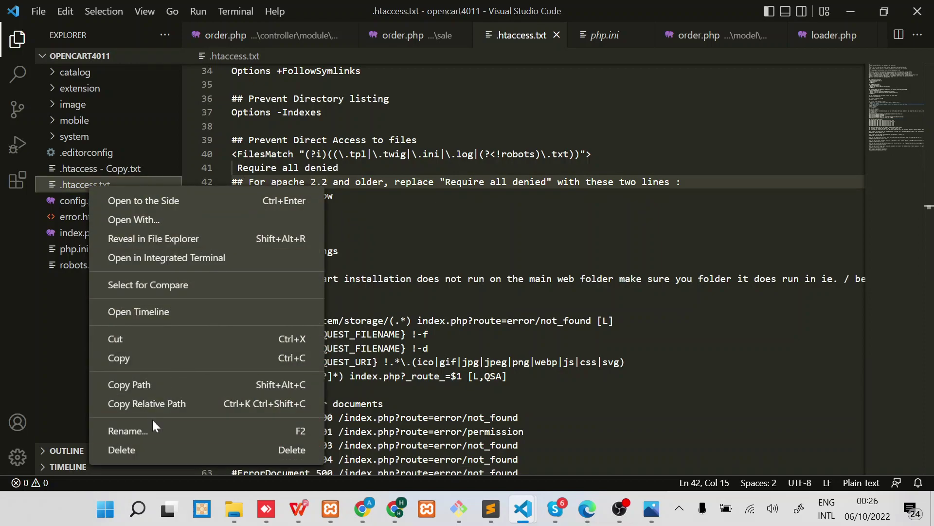
pyautogui.click(128, 431)
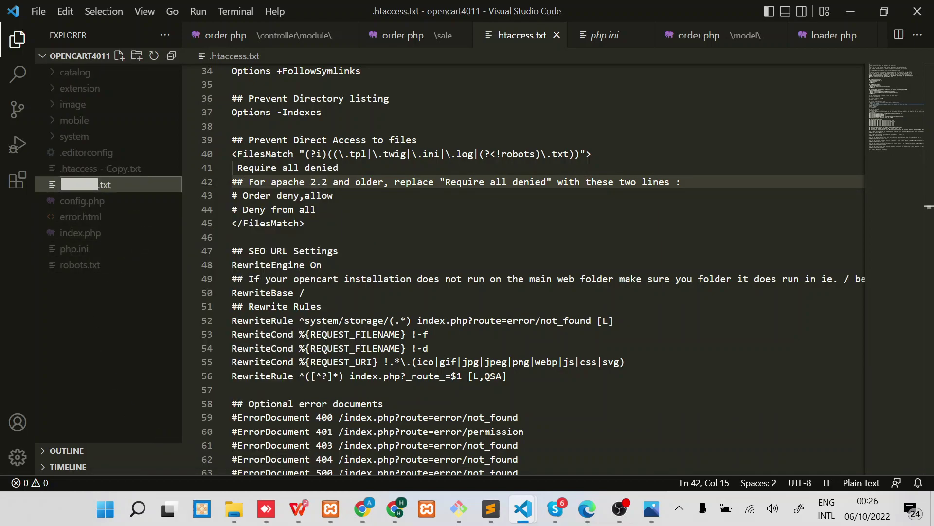
pyautogui.press('End')
pyautogui.press('BackSpace')
pyautogui.press('BackSpace')
pyautogui.press('BackSpace')
pyautogui.press('Return')
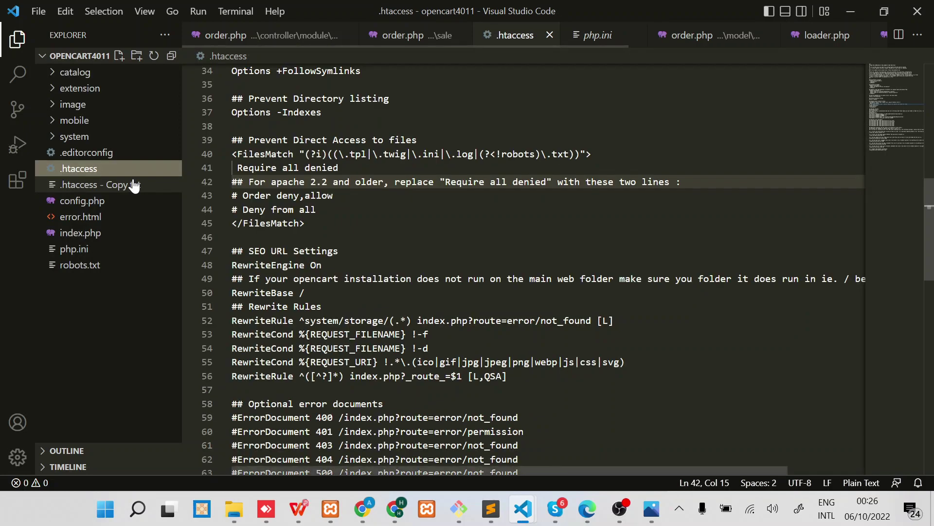
pyautogui.click(316, 209)
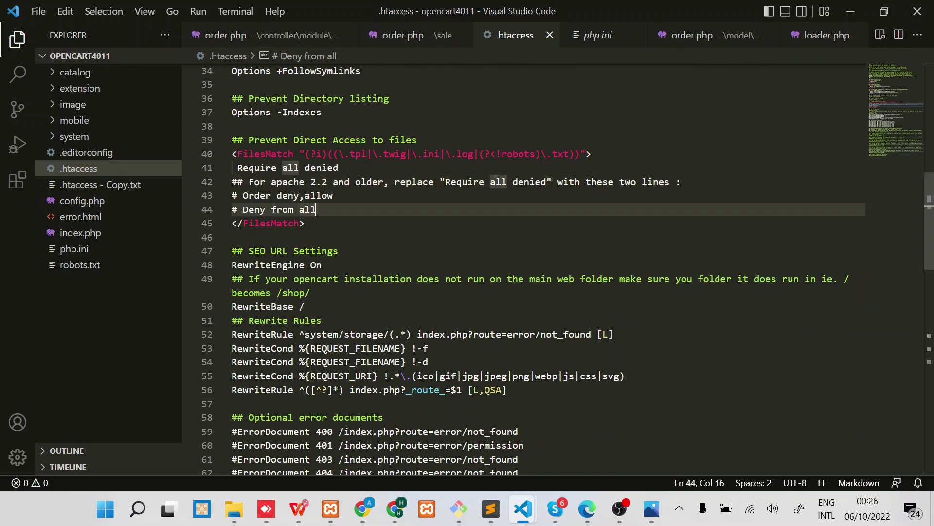
# Switch to Chrome and look over the storefront home page and its address.
pyautogui.moveTo(395, 508)
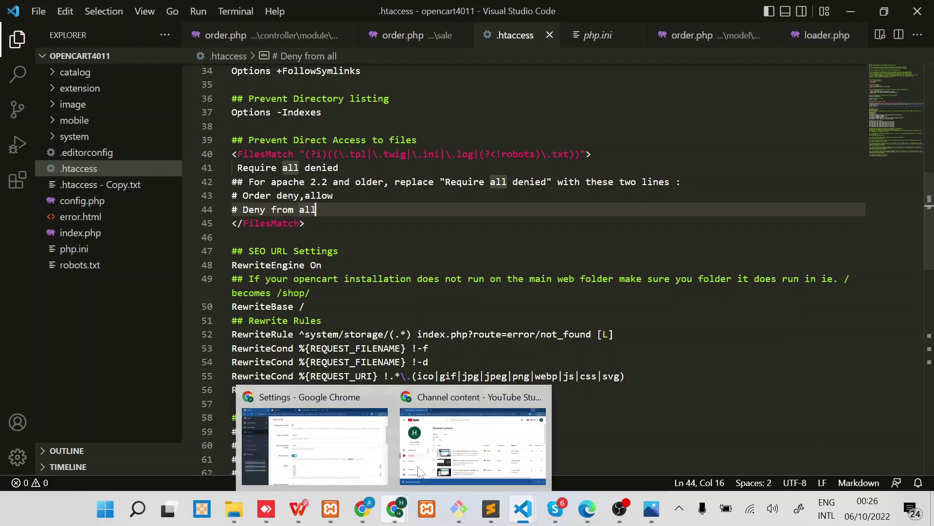
pyautogui.click(341, 444)
pyautogui.scroll(4, 438, 300)
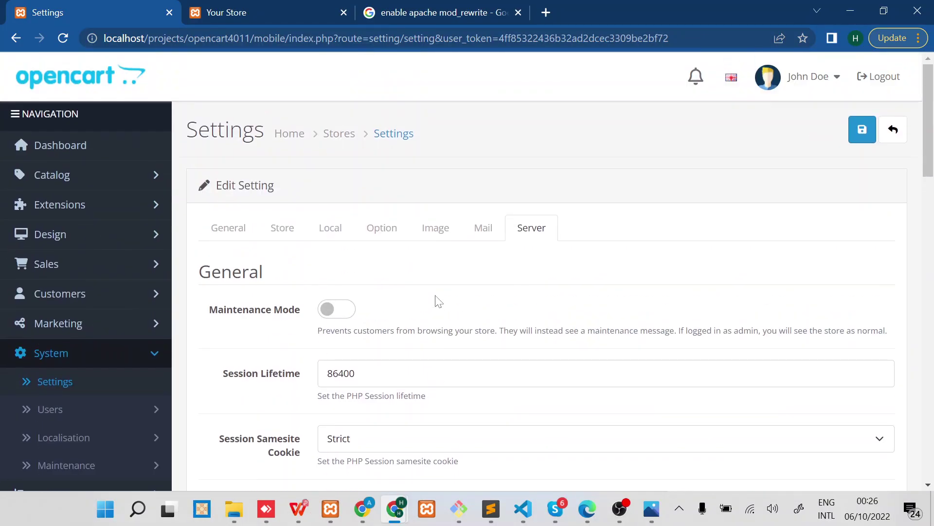
pyautogui.click(259, 8)
pyautogui.click(260, 38)
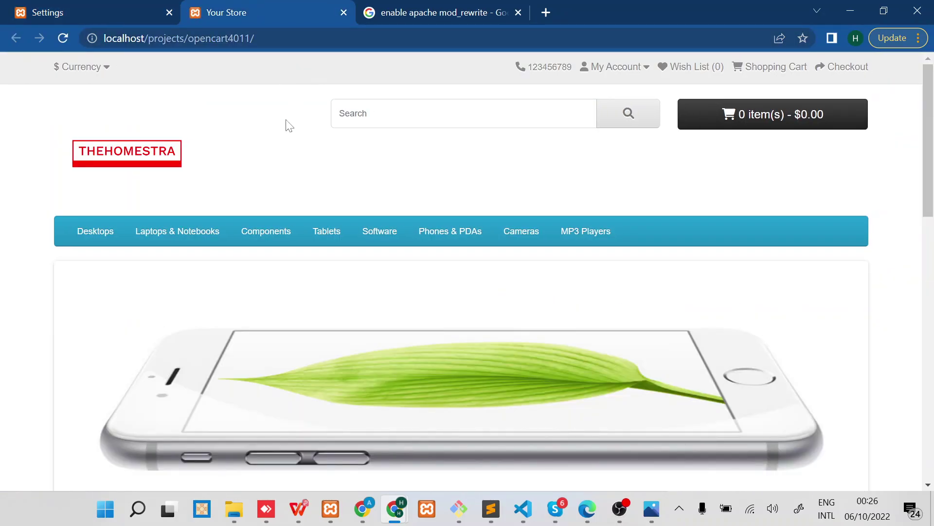
pyautogui.scroll(-2, 287, 131)
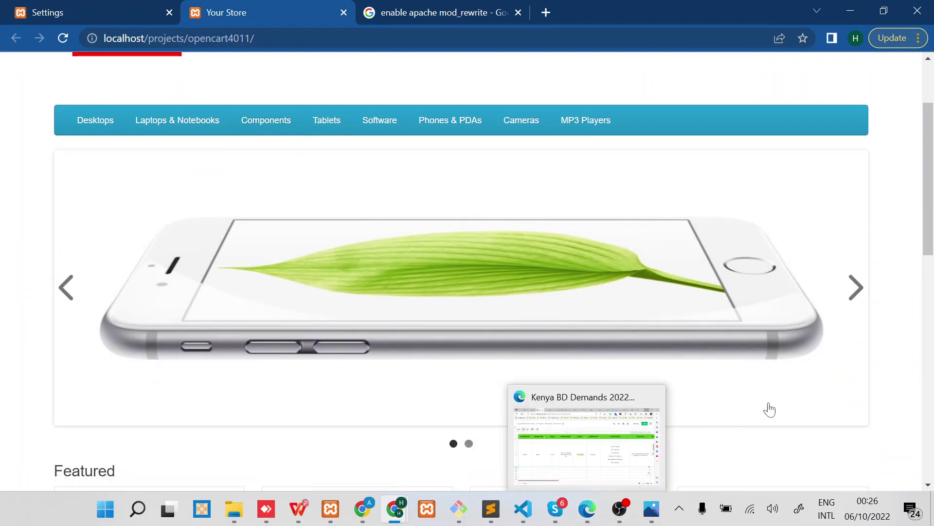
# Return to the .htaccess file in Visual Studio Code and locate the RewriteBase line under SEO URL Settings.
pyautogui.moveTo(523, 509)
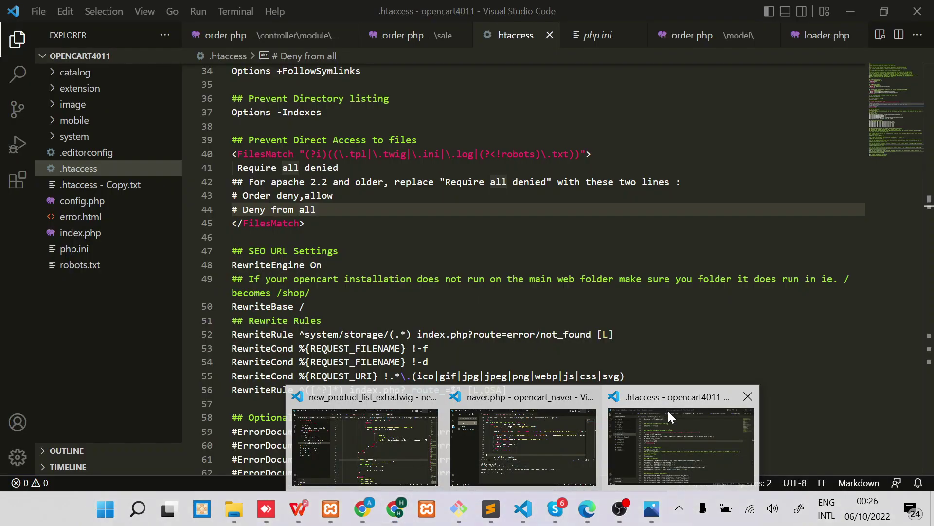
pyautogui.click(668, 410)
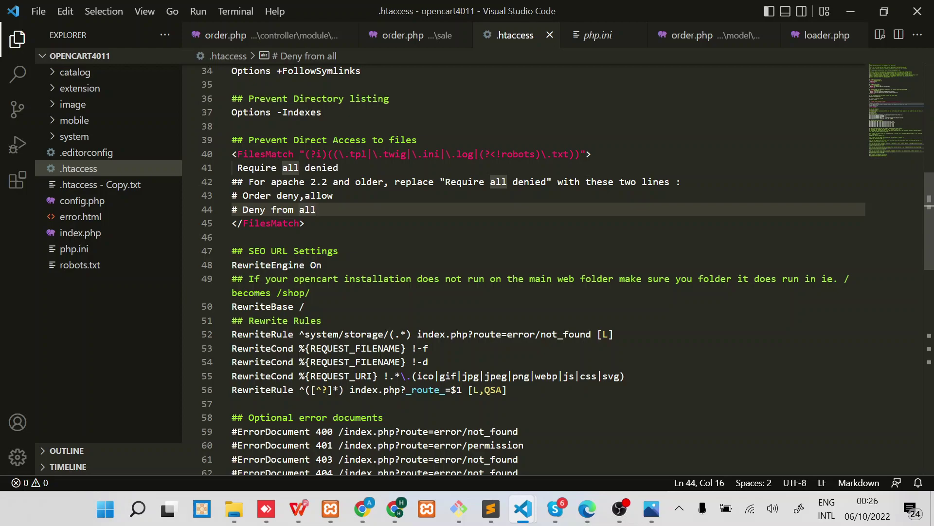
pyautogui.doubleClick(263, 306)
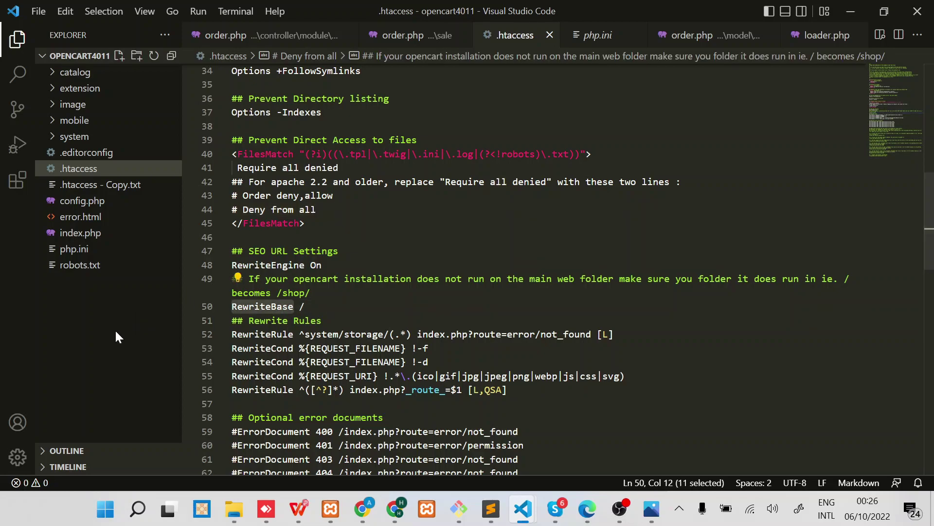
# Switch to the storefront in Chrome and copy the projects/opencart4011/ part of its address.
pyautogui.moveTo(394, 509)
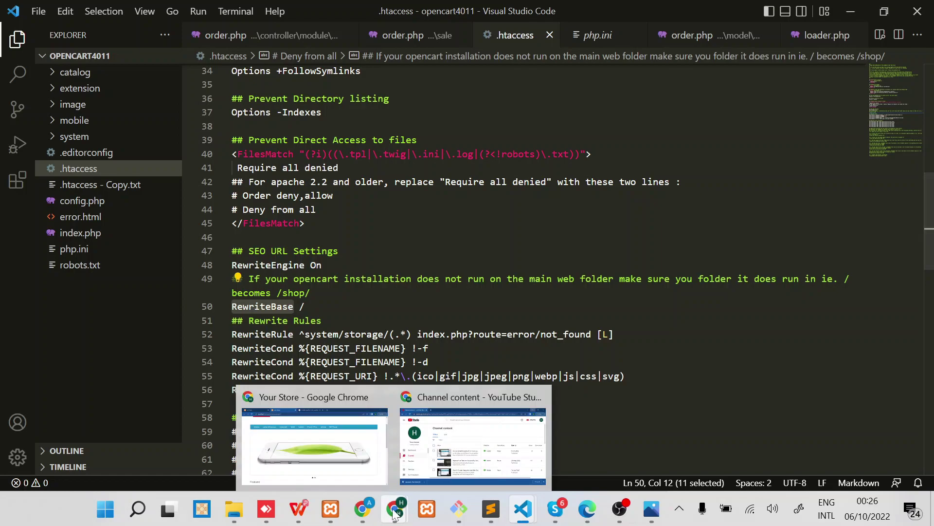
pyautogui.click(322, 438)
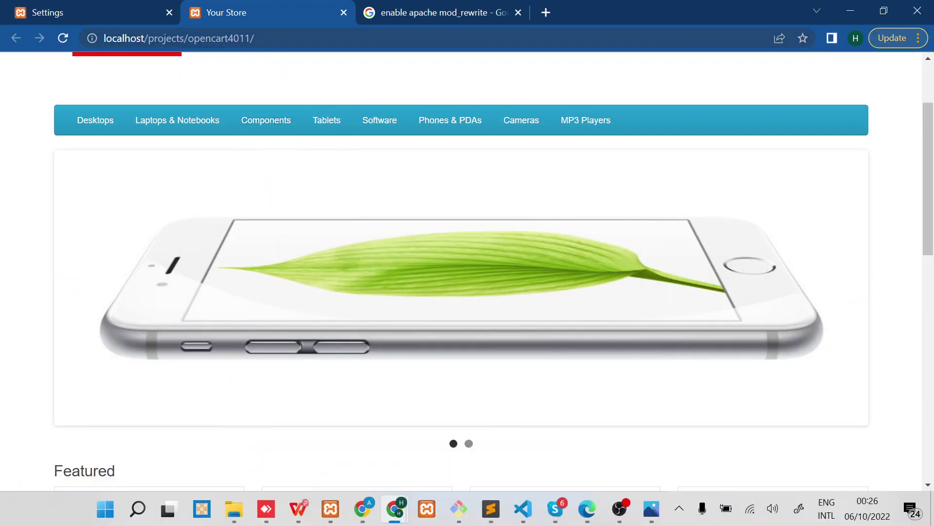
pyautogui.click(254, 38)
pyautogui.click(254, 38)
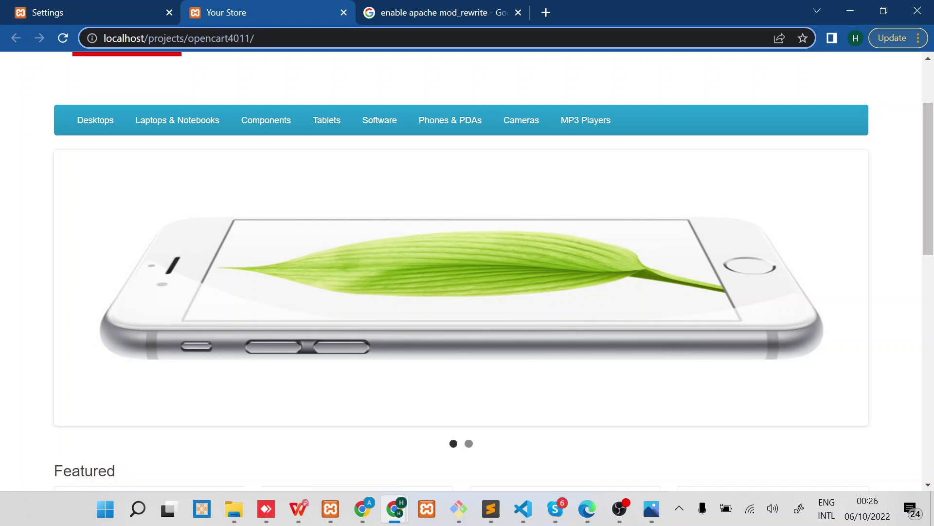
pyautogui.doubleClick(219, 38)
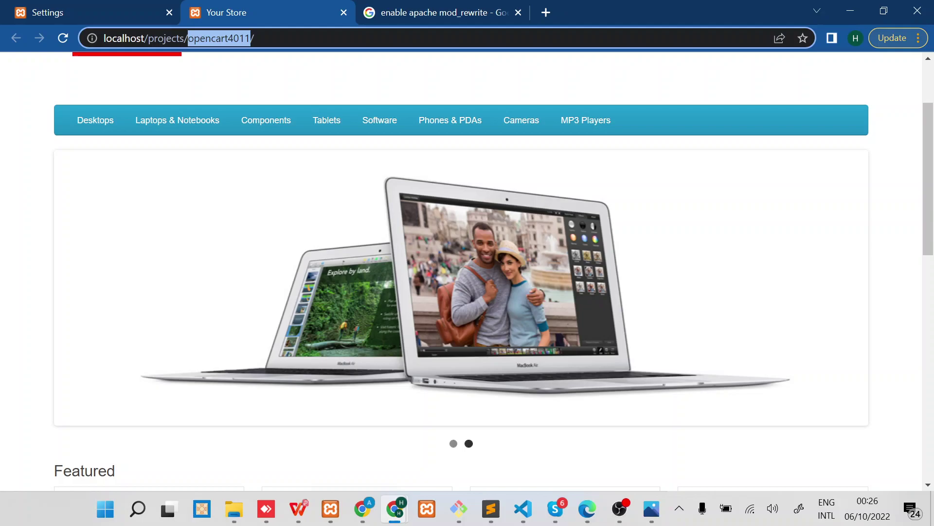
pyautogui.click(254, 38)
pyautogui.moveTo(254, 38); pyautogui.dragTo(148, 38)
pyautogui.hotkey('ctrl', 'c')
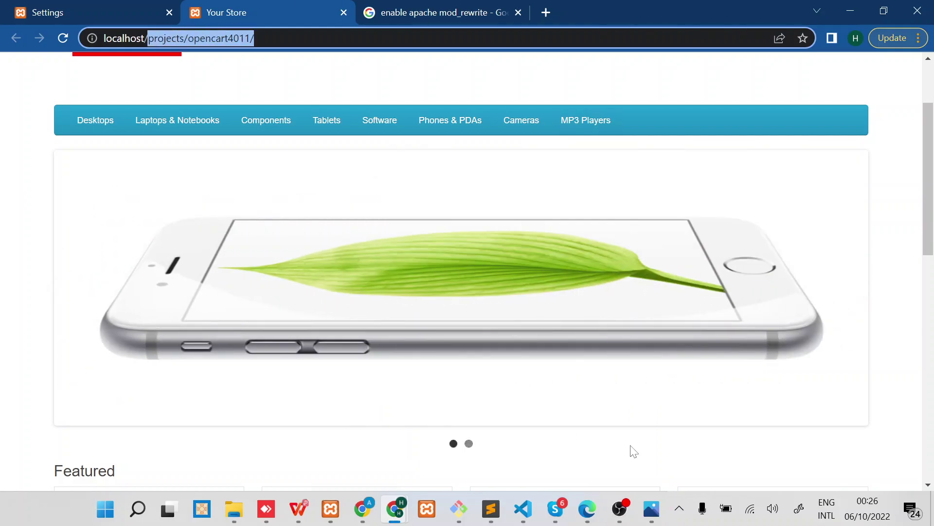
# In the .htaccess file in Visual Studio Code, set RewriteBase to /projects/opencart4011/ and save the file.
pyautogui.moveTo(523, 509)
pyautogui.click(620, 464)
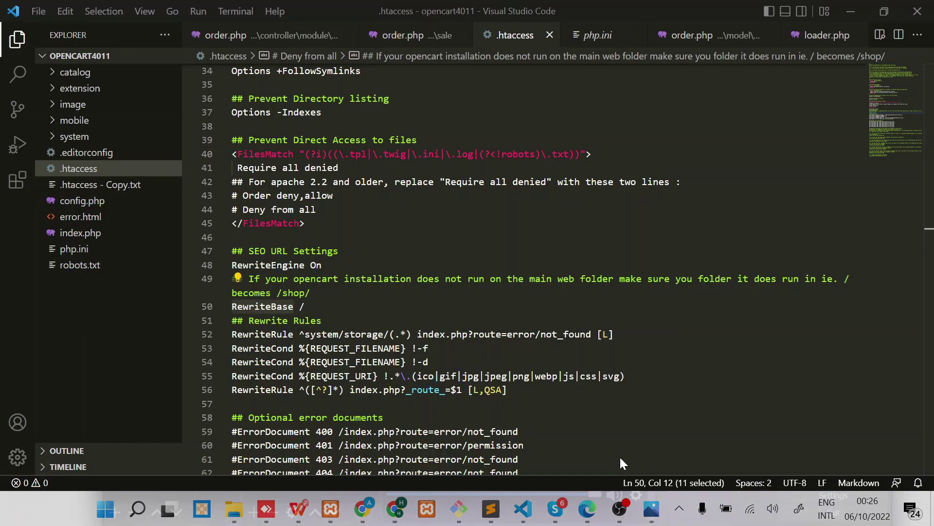
pyautogui.click(305, 306)
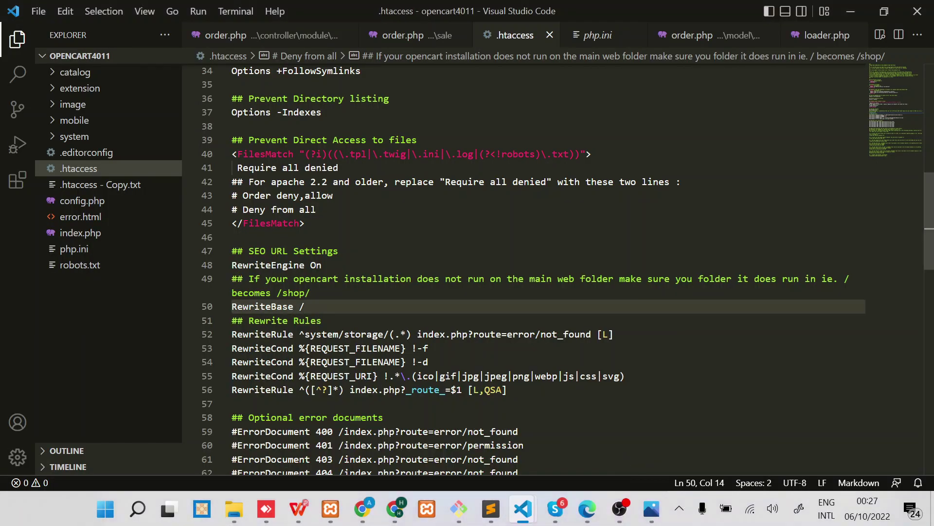
pyautogui.hotkey('ctrl', 'v')
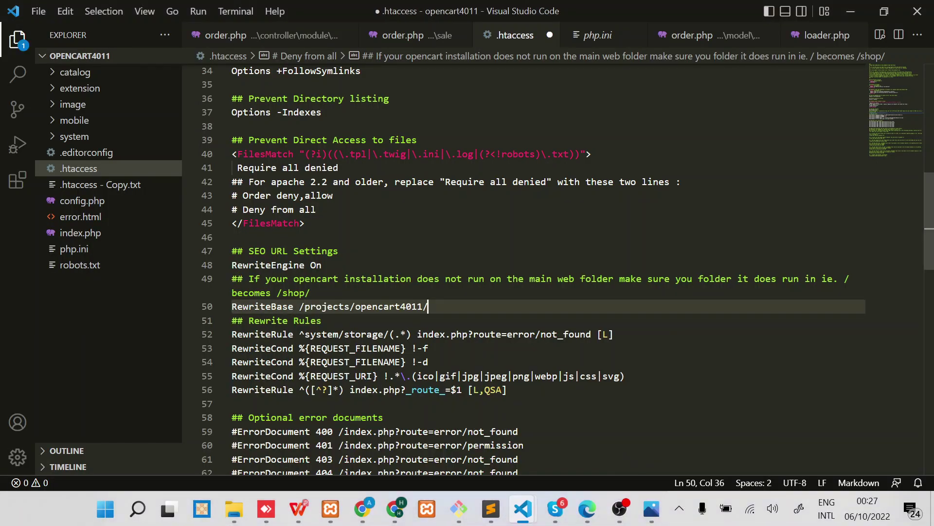
pyautogui.moveTo(232, 306); pyautogui.dragTo(429, 306)
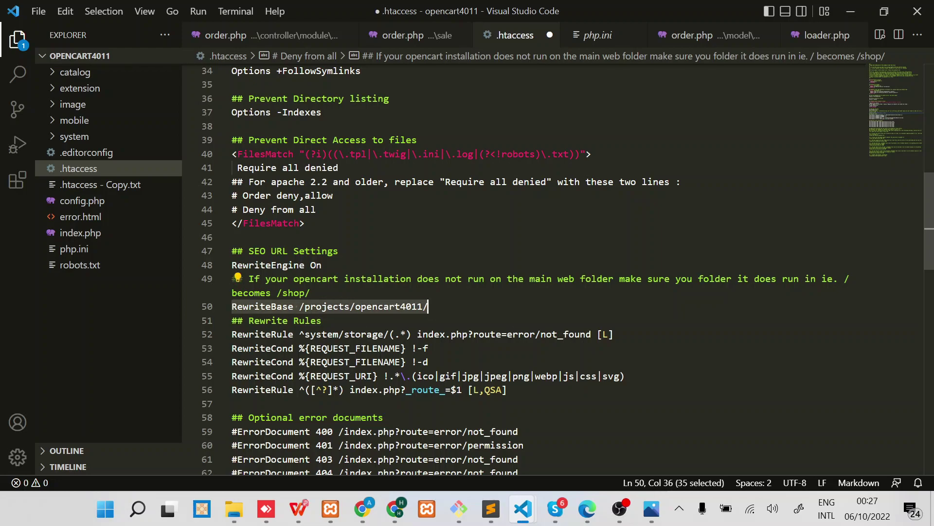
pyautogui.click(428, 306)
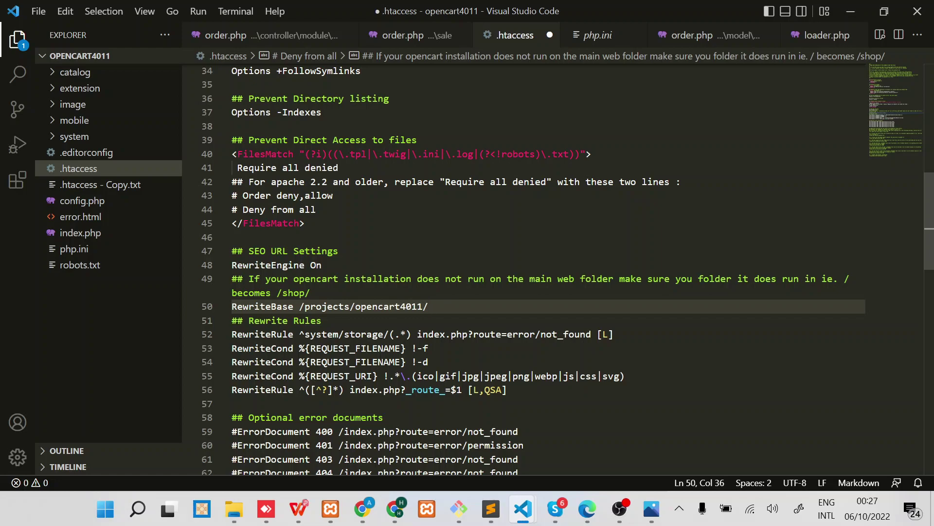
pyautogui.hotkey('ctrl', 's')
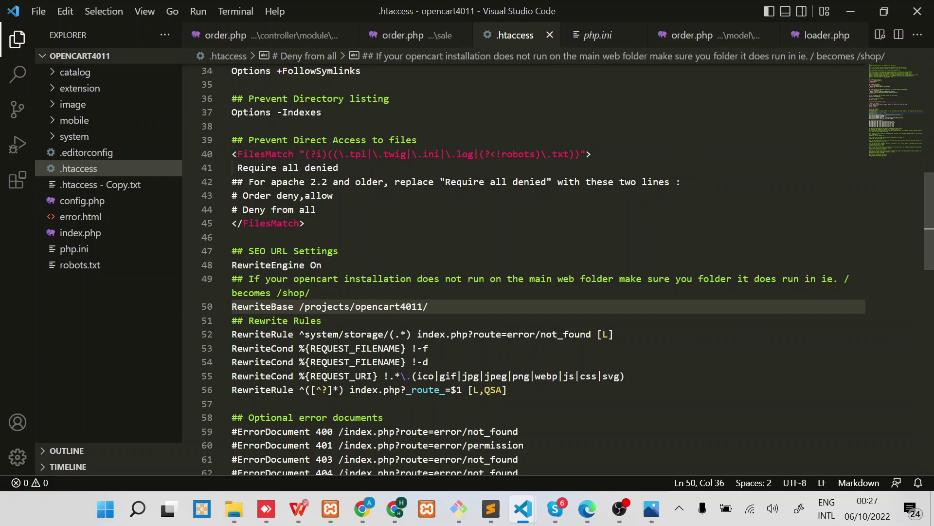
# Reload the storefront home page in Chrome and open the MacBook page from the featured products.
pyautogui.moveTo(394, 508)
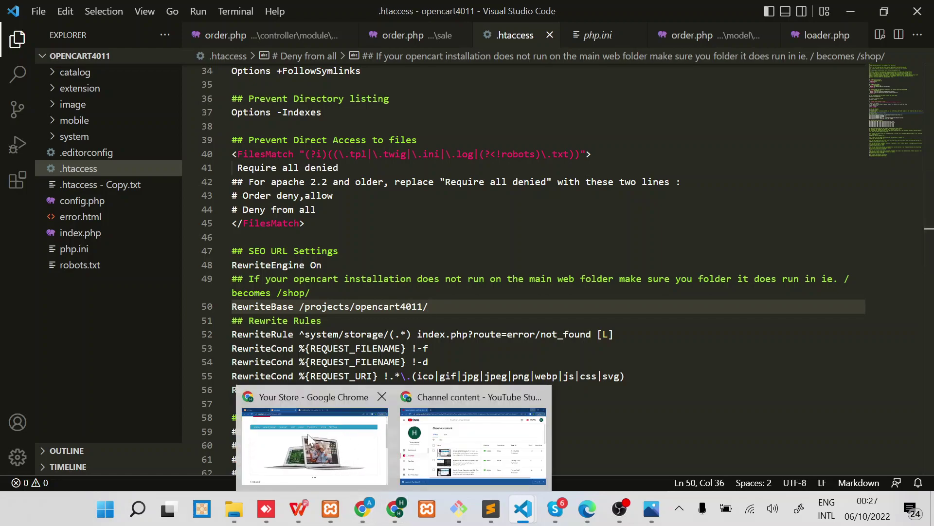
pyautogui.click(312, 441)
pyautogui.moveTo(258, 38); pyautogui.dragTo(249, 38)
pyautogui.press('Return')
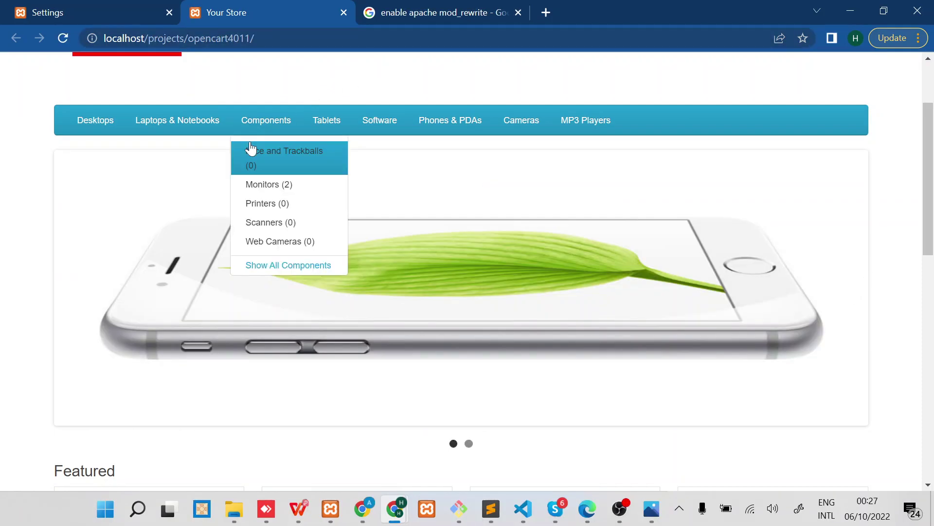
pyautogui.scroll(-3, 43, 255)
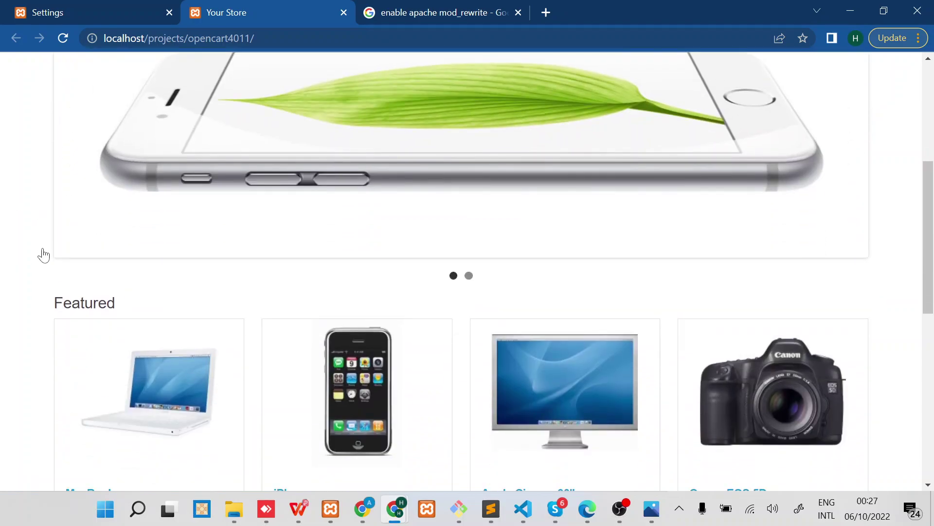
pyautogui.scroll(-3, 44, 255)
pyautogui.scroll(-2, 43, 255)
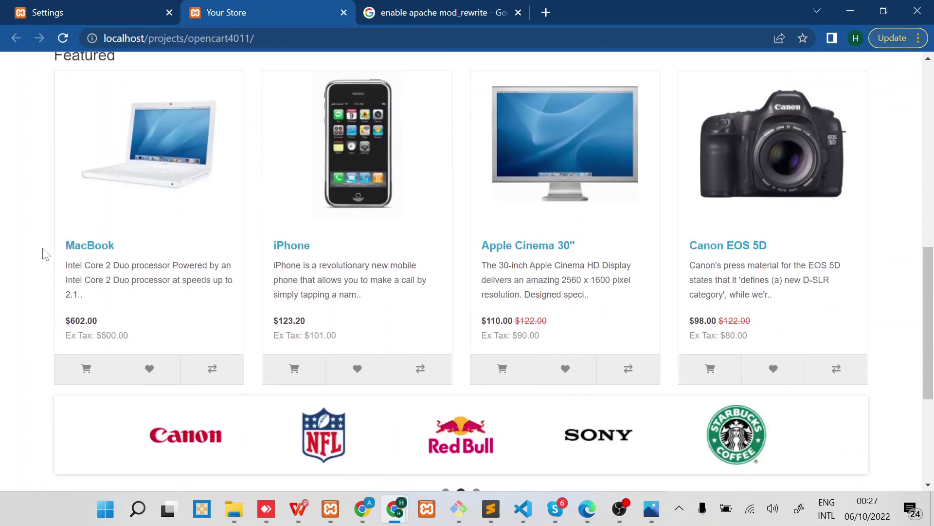
pyautogui.click(90, 245)
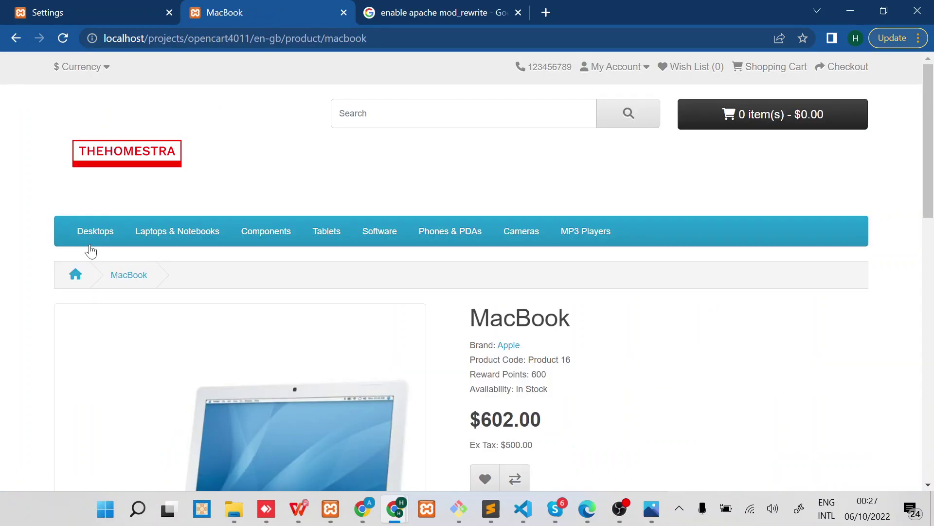
# Examine the product part of the MacBook page's address and look over the page.
pyautogui.click(389, 38)
pyautogui.click(389, 38)
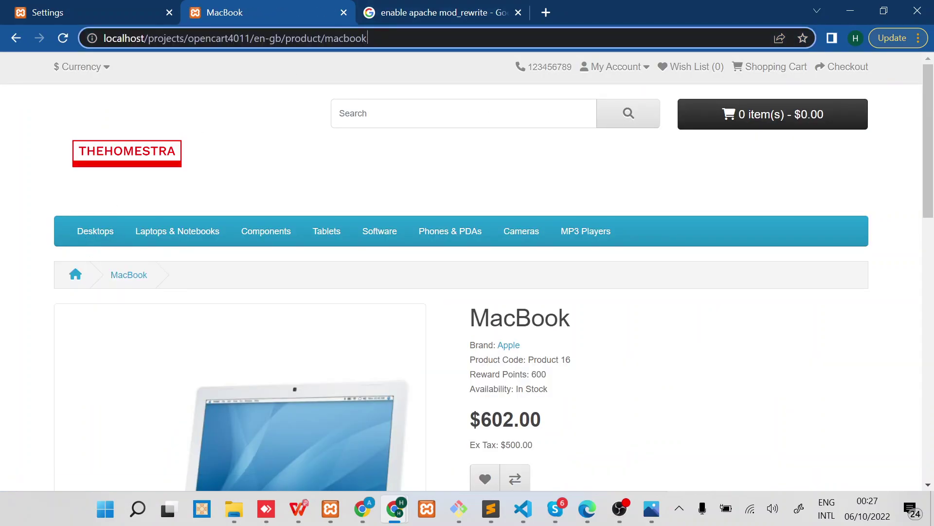
pyautogui.moveTo(367, 38); pyautogui.dragTo(282, 38)
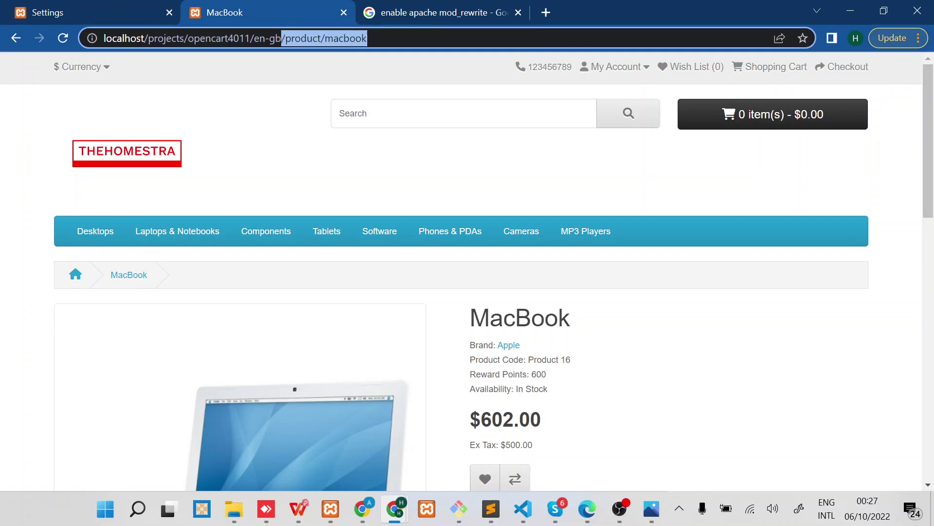
pyautogui.click(573, 363)
pyautogui.scroll(-7, 576, 363)
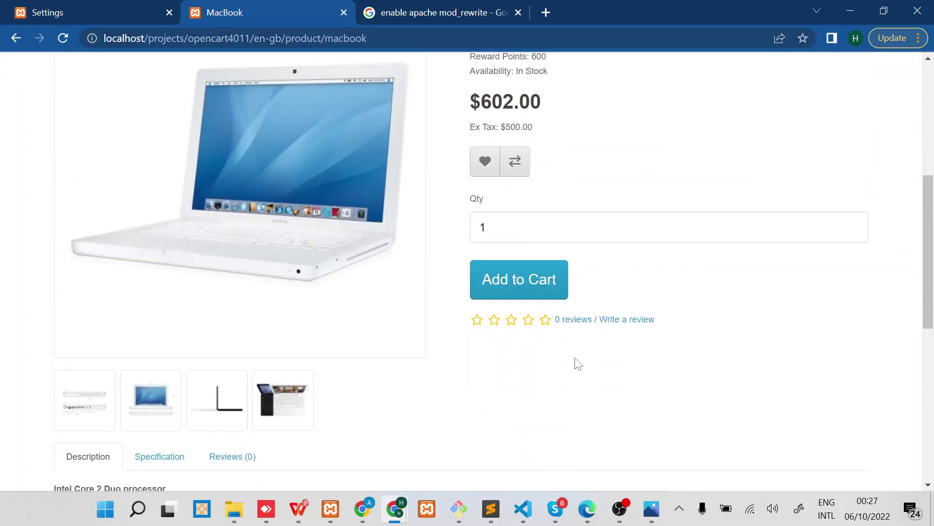
pyautogui.scroll(5, 576, 363)
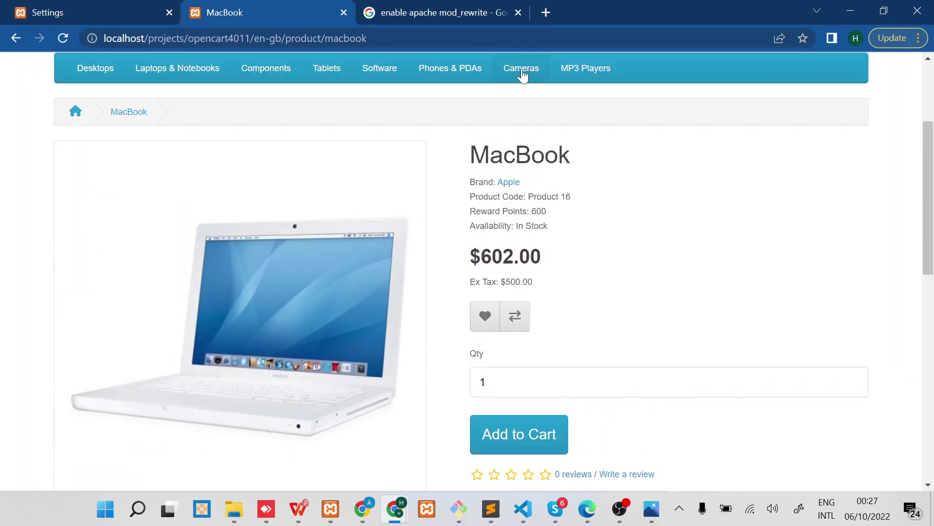
# Open the Cameras category and examine the catalog and path parts of its address.
pyautogui.click(520, 68)
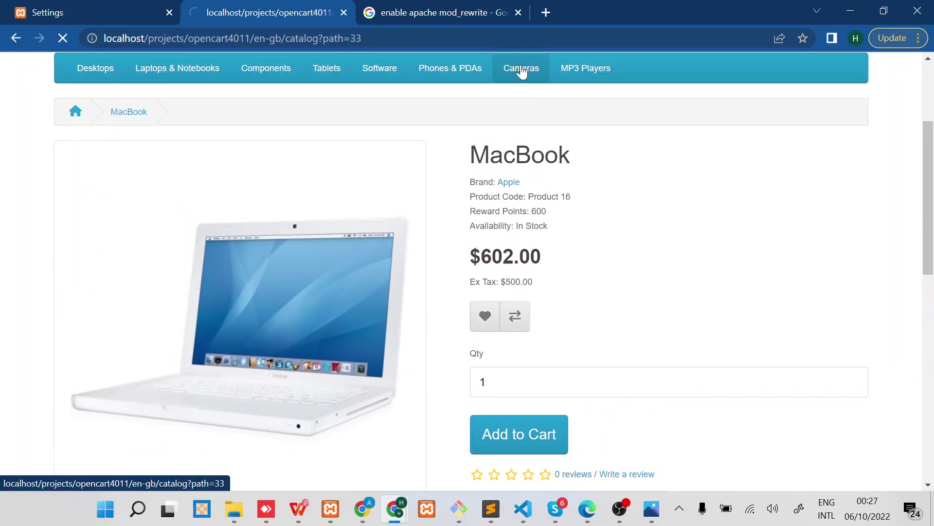
pyautogui.doubleClick(301, 38)
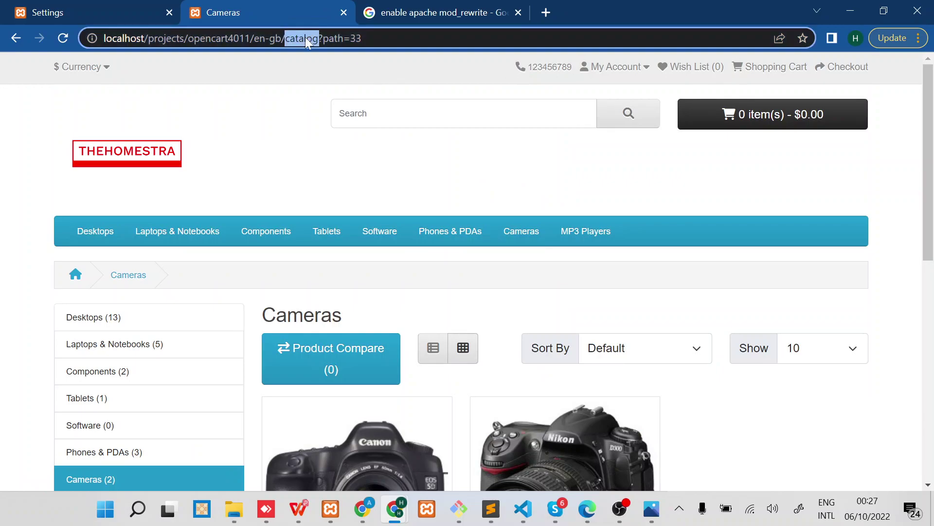
pyautogui.click(344, 38)
# Open the Monitors subcategory under Components in the storefront and examine the catalog/component/monitor part of its address.
pyautogui.moveTo(271, 229)
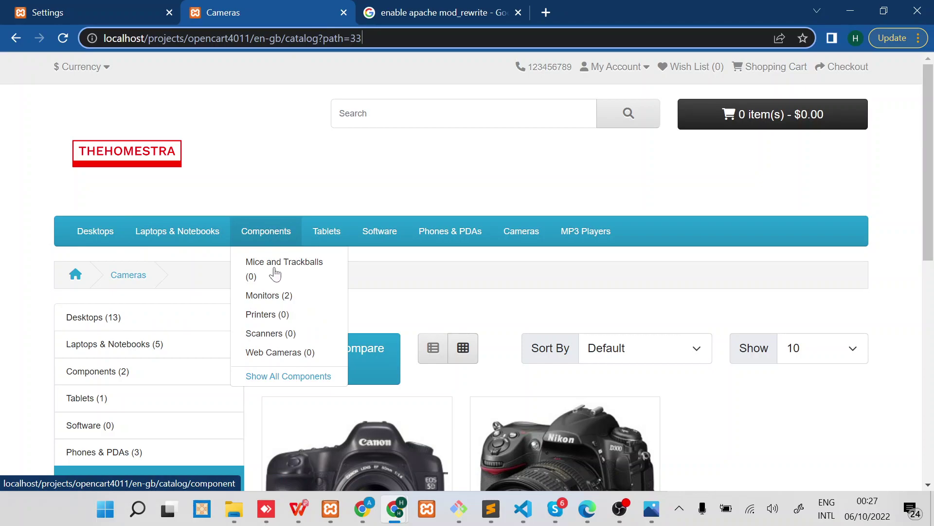
pyautogui.click(271, 301)
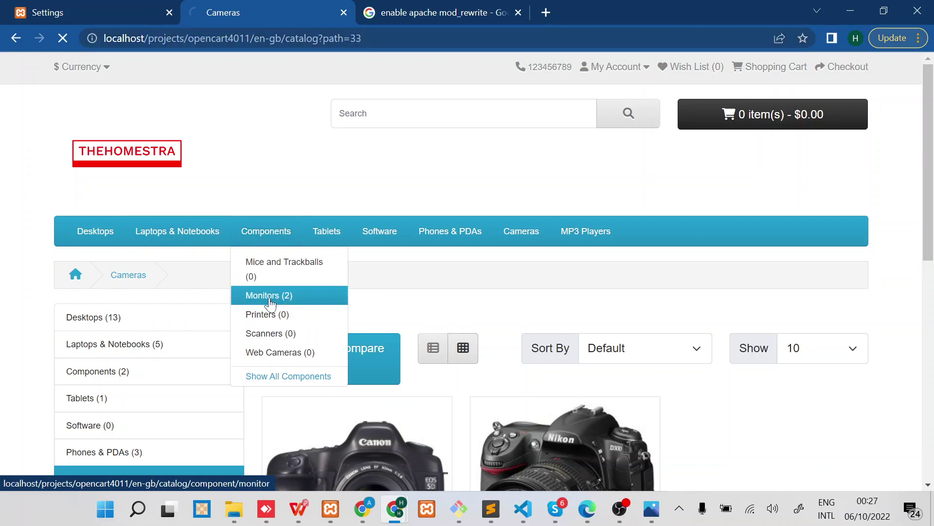
pyautogui.click(445, 39)
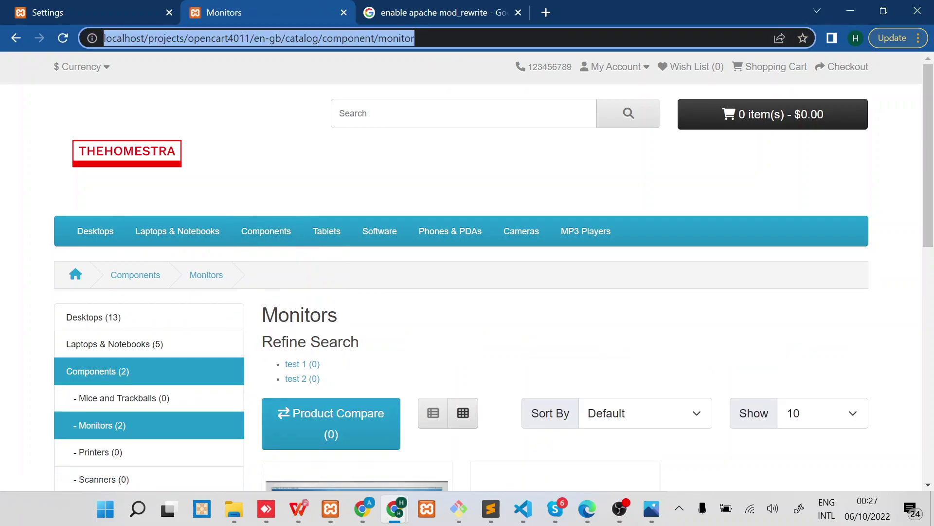
pyautogui.click(445, 39)
pyautogui.moveTo(414, 38); pyautogui.dragTo(294, 38)
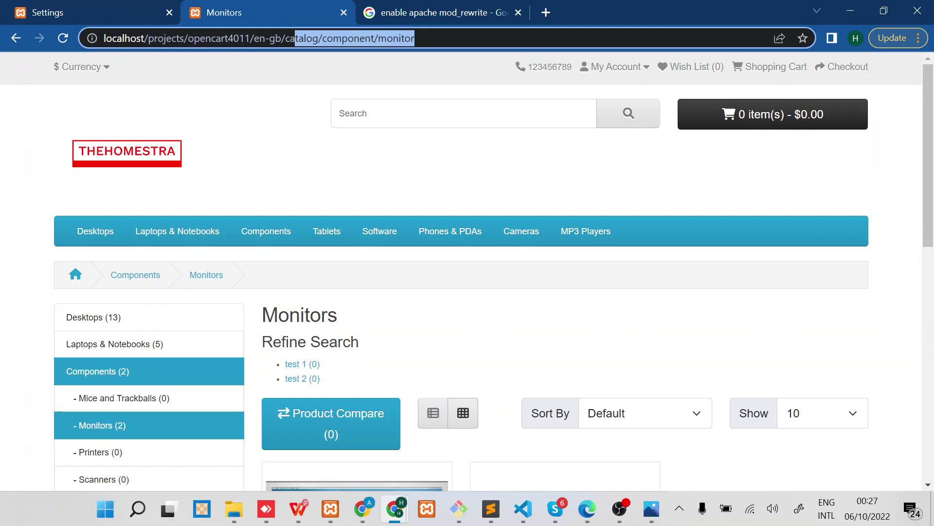
# Return to the store admin, open the SEO URL list in the Design section, and look through its entries.
pyautogui.click(89, 17)
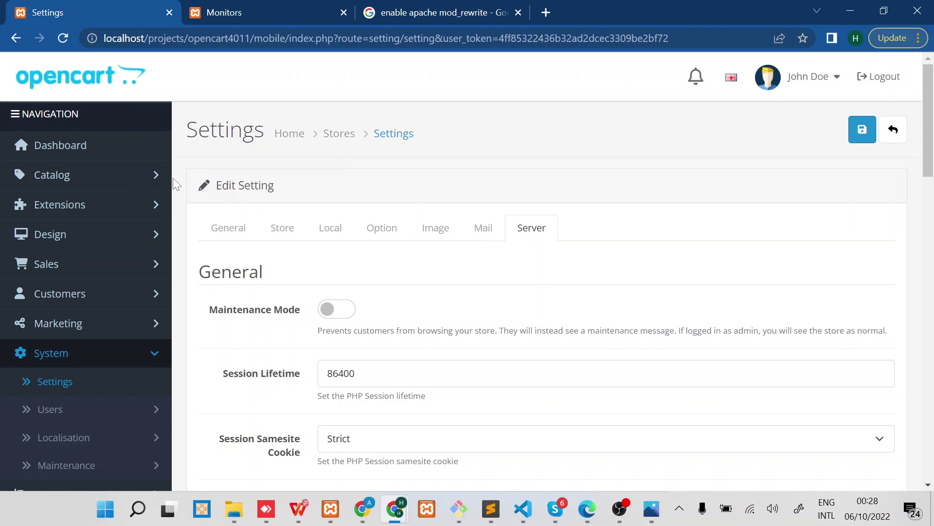
pyautogui.click(99, 244)
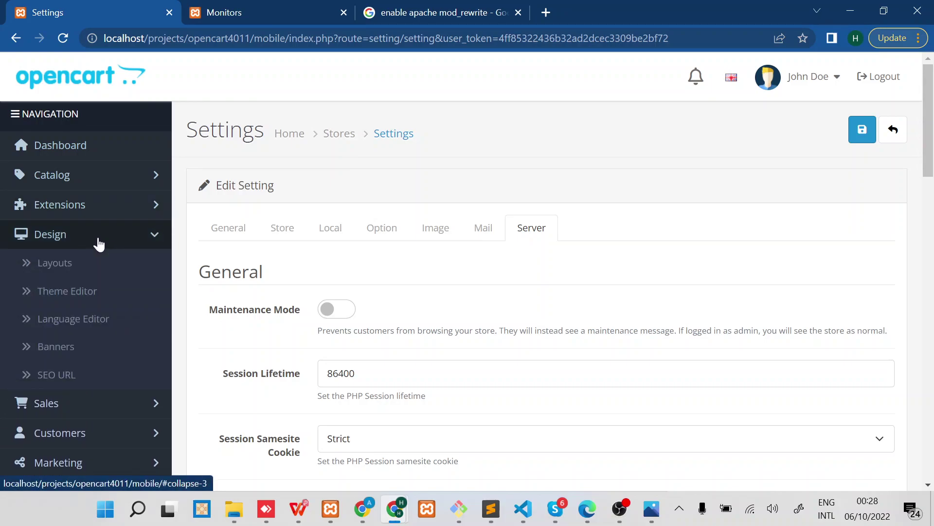
pyautogui.click(74, 379)
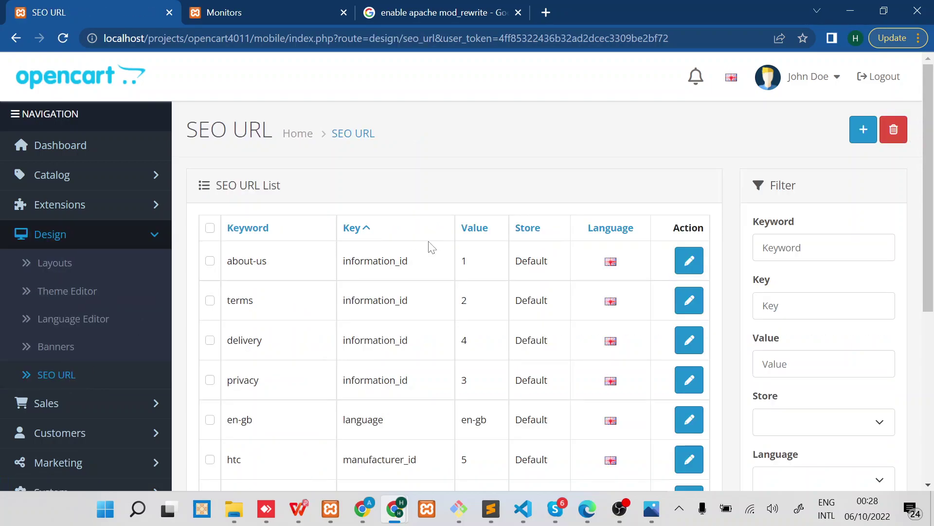
pyautogui.scroll(-3, 468, 290)
pyautogui.scroll(-4, 469, 291)
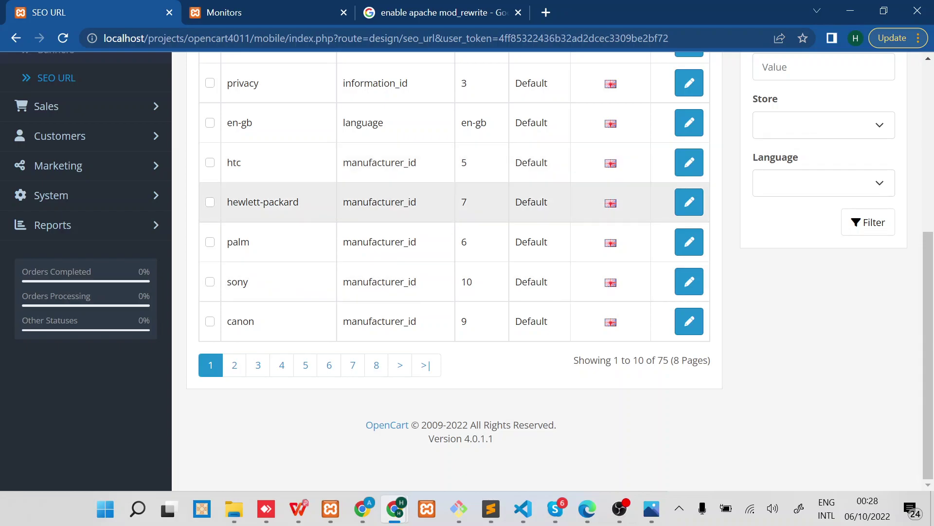
pyautogui.scroll(2, 395, 202)
pyautogui.scroll(4, 395, 202)
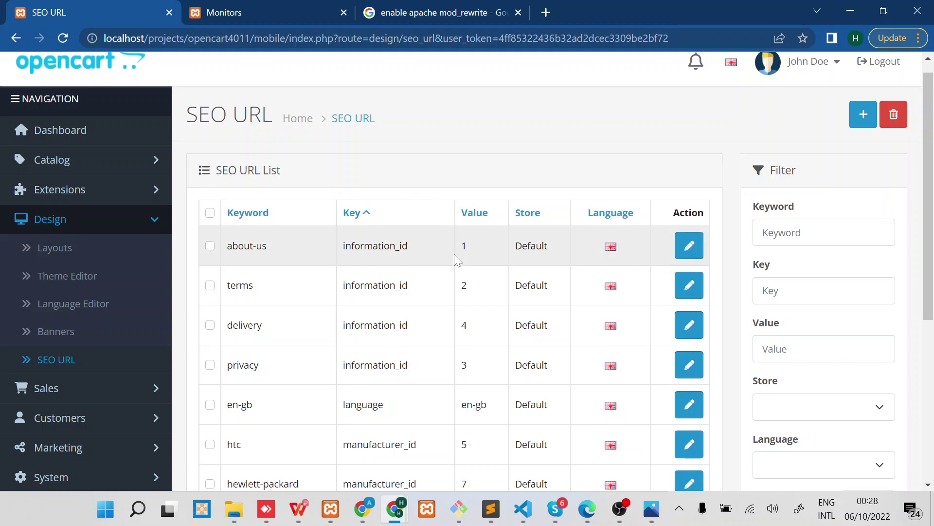
pyautogui.scroll(-3, 454, 258)
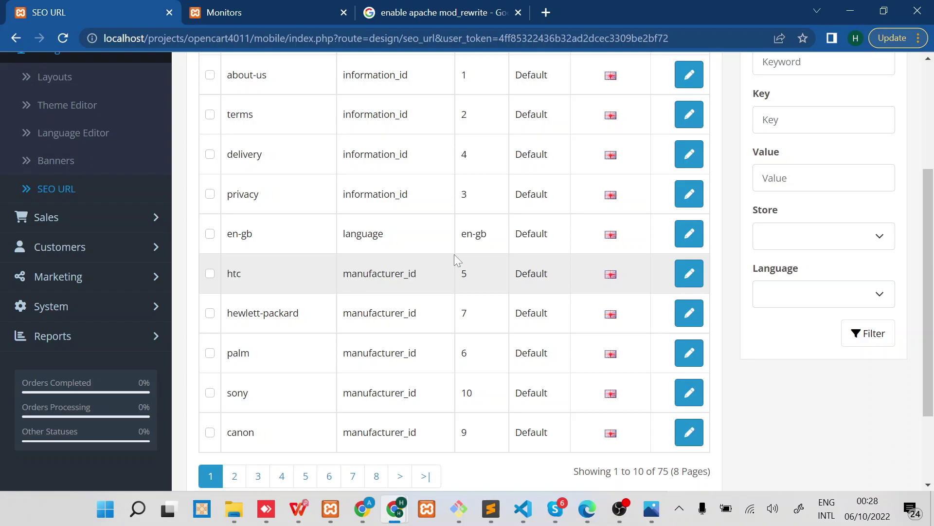
pyautogui.scroll(3, 418, 194)
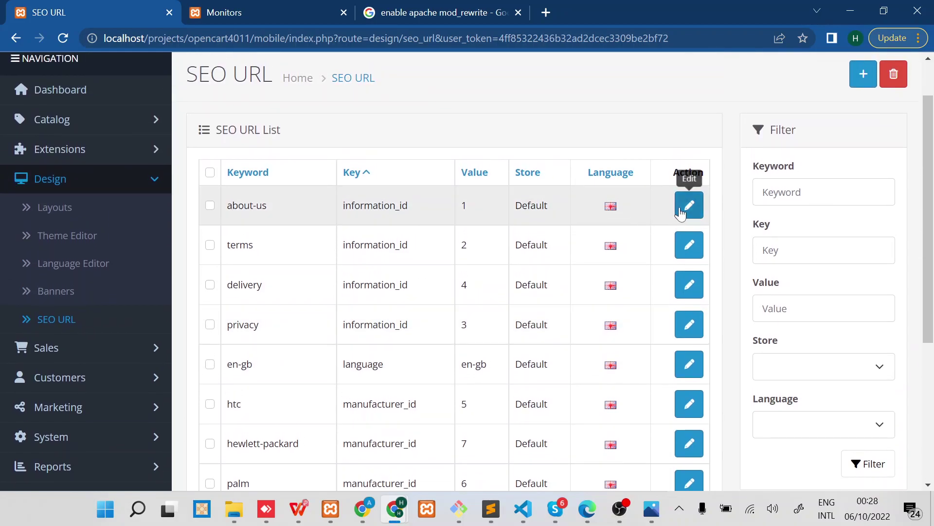
# Open the about-us SEO URL entry for editing and check its store, language and key fields.
pyautogui.click(686, 206)
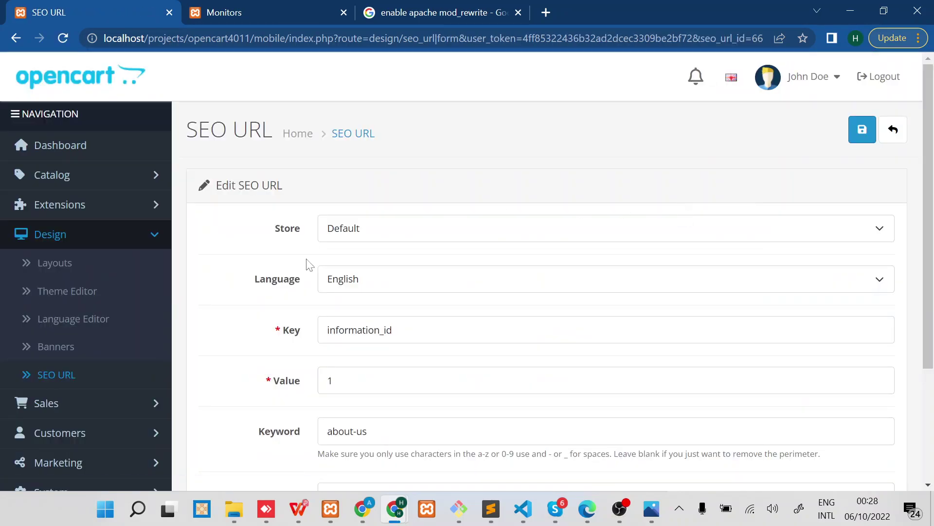
pyautogui.scroll(-1, 274, 350)
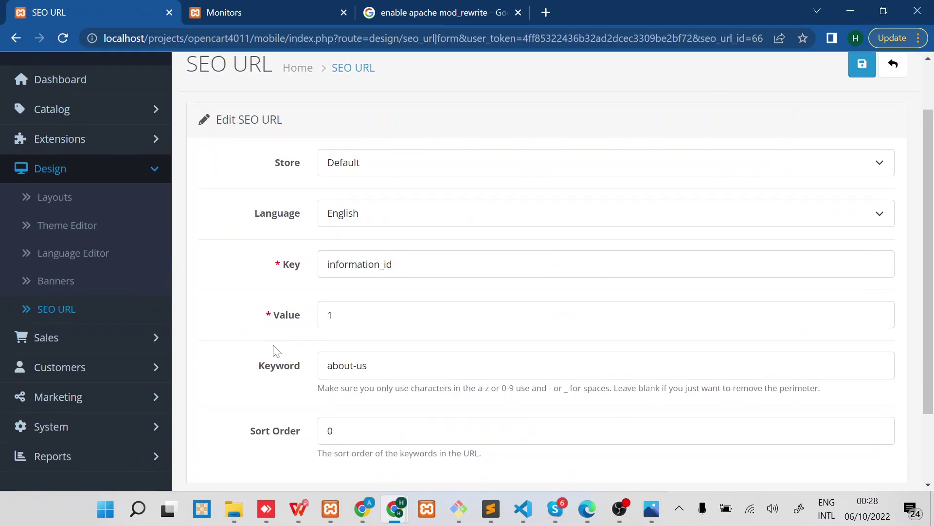
pyautogui.click(369, 163)
pyautogui.click(369, 162)
pyautogui.click(362, 217)
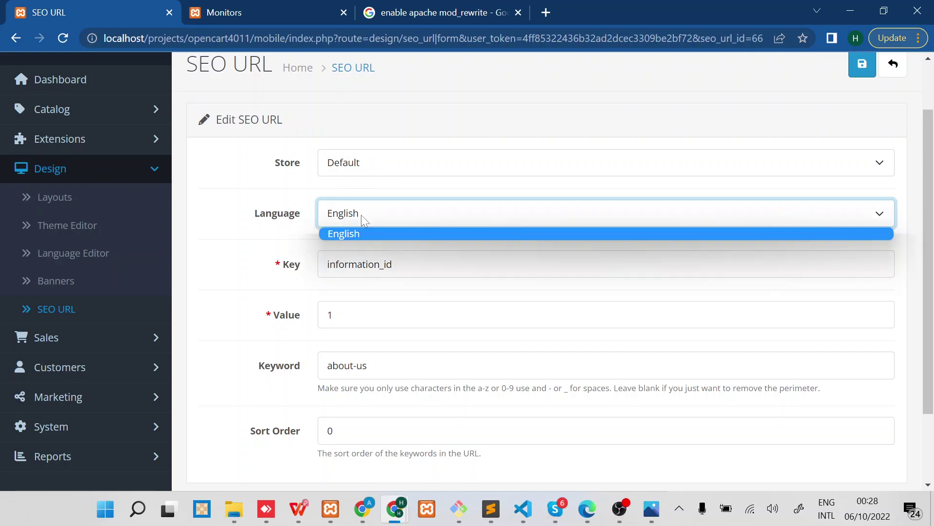
pyautogui.click(361, 215)
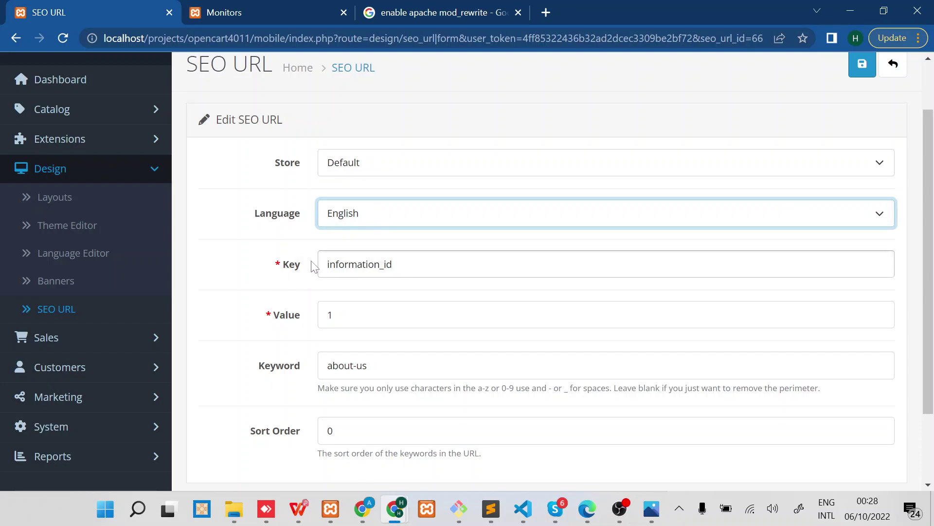
pyautogui.press('Tab')
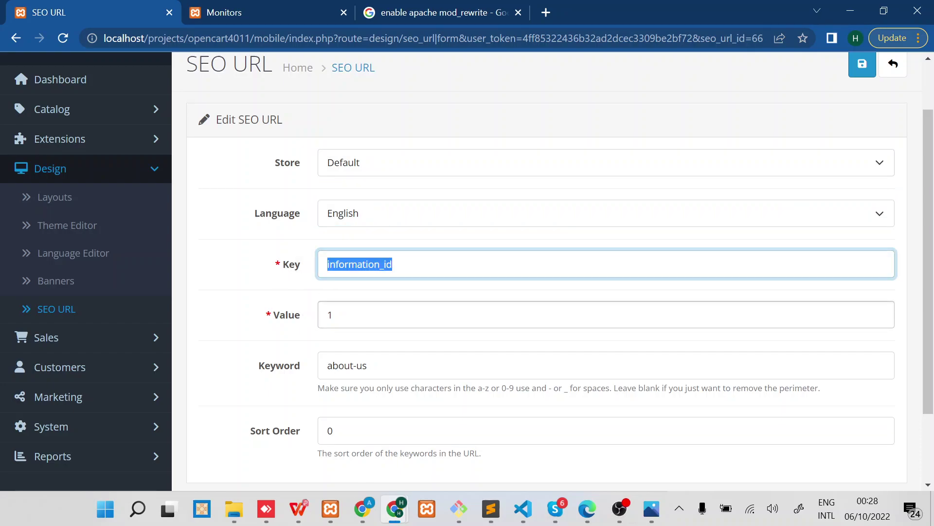
# Examine how the key, value and keyword fields of the about-us entry relate to each other.
pyautogui.click(332, 315)
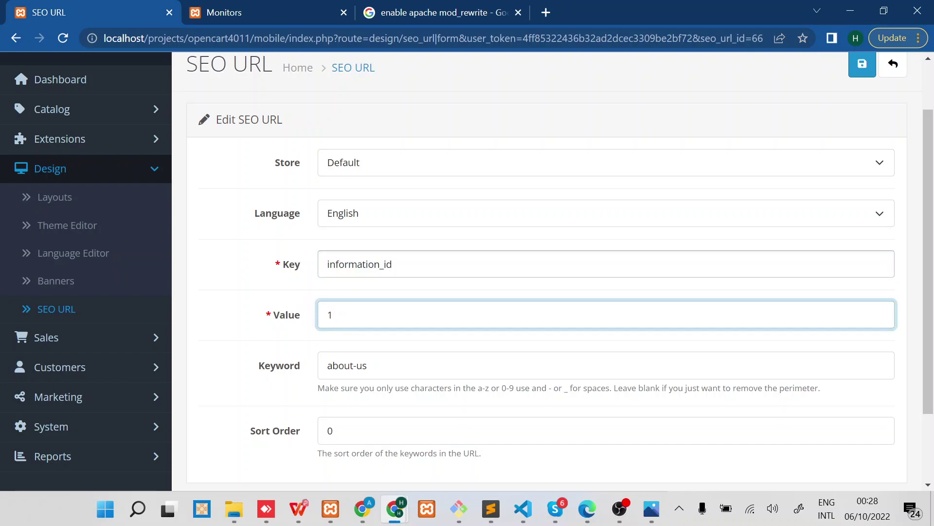
pyautogui.hotkey('shift', 'Tab')
pyautogui.press('Tab')
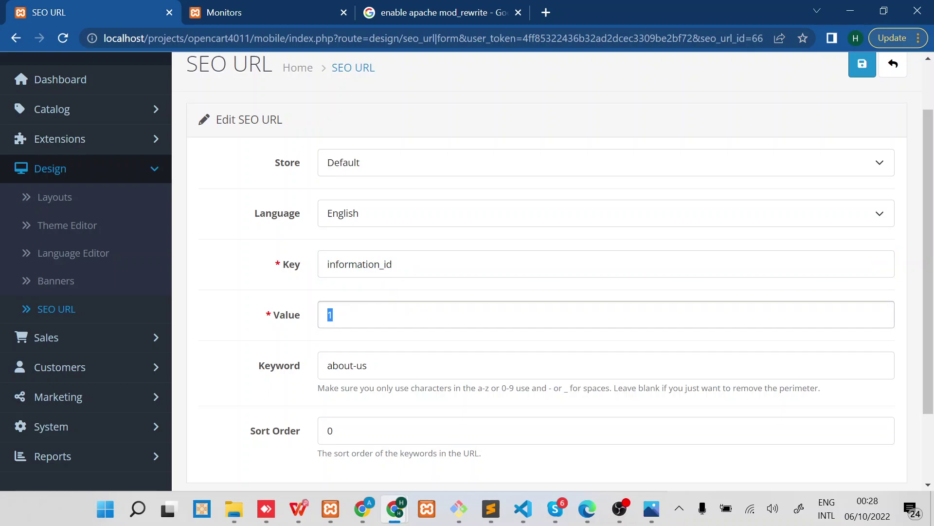
pyautogui.hotkey('shift', 'Tab')
pyautogui.press('Tab')
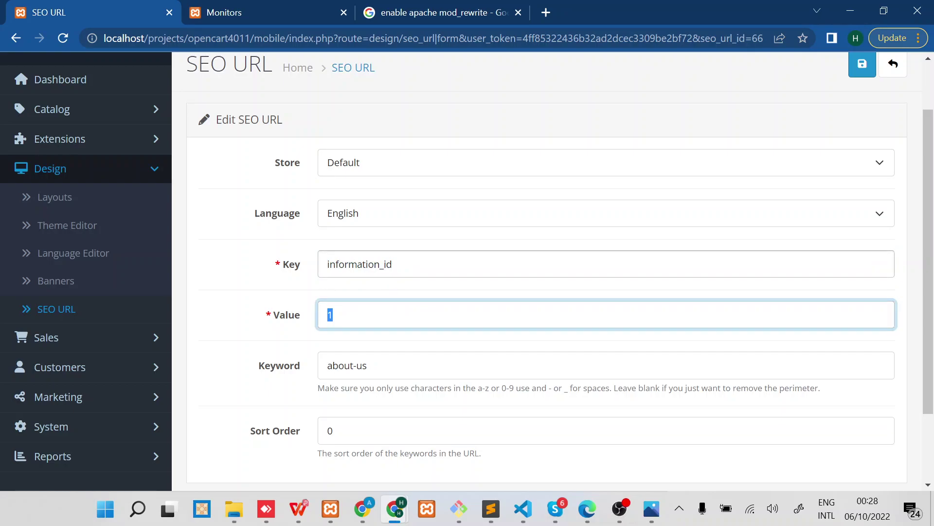
pyautogui.click(285, 317)
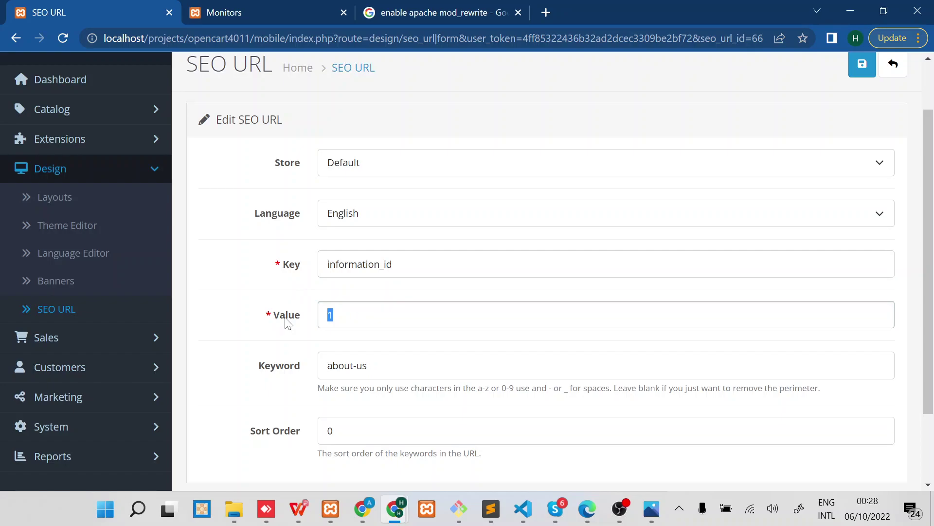
pyautogui.click(286, 318)
pyautogui.click(273, 354)
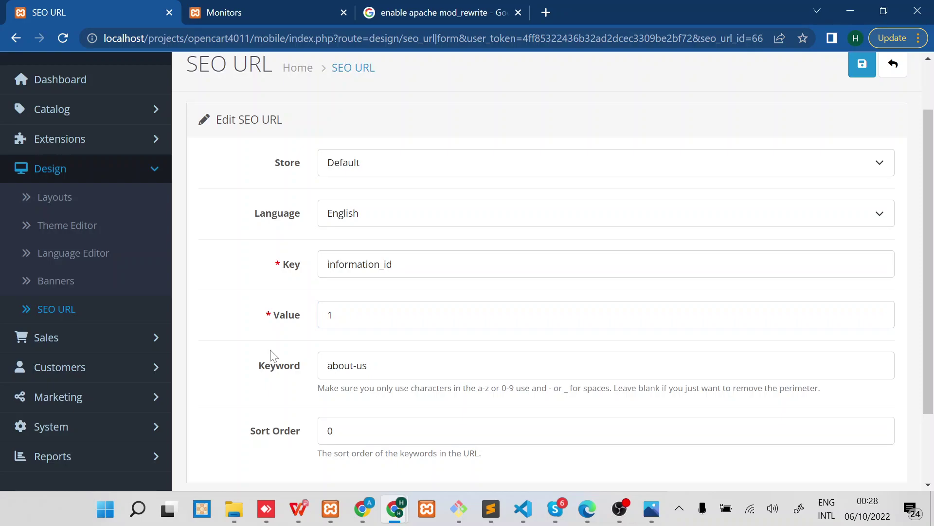
pyautogui.click(286, 369)
pyautogui.doubleClick(287, 369)
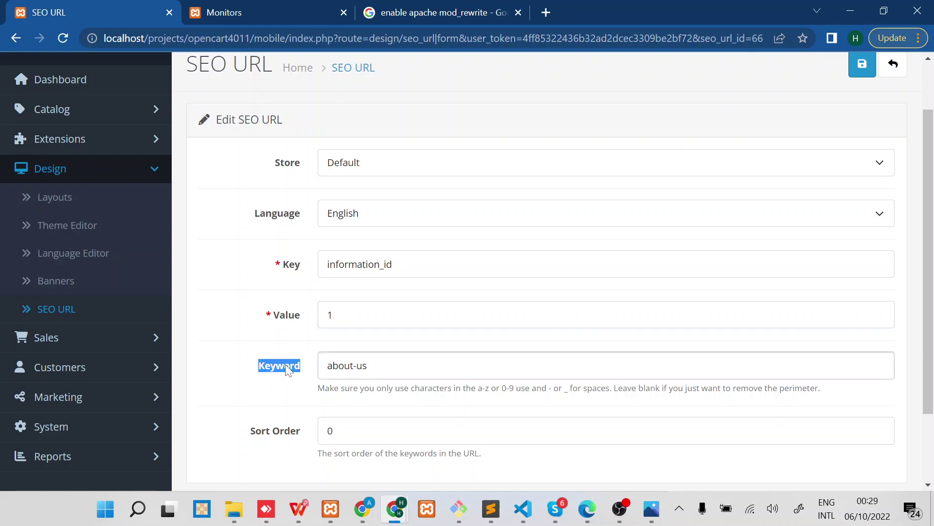
# Copy the about-us keyword and try loading it in place of catalog/component/monitor in the storefront address.
pyautogui.doubleClick(341, 365)
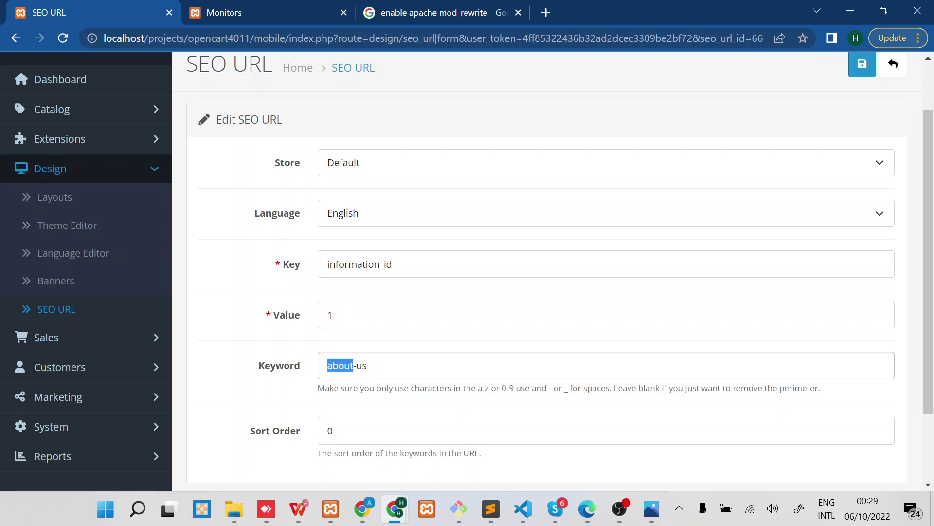
pyautogui.click(367, 365)
pyautogui.moveTo(367, 366); pyautogui.dragTo(327, 366)
pyautogui.hotkey('ctrl', 'c')
pyautogui.click(288, 9)
pyautogui.click(414, 38)
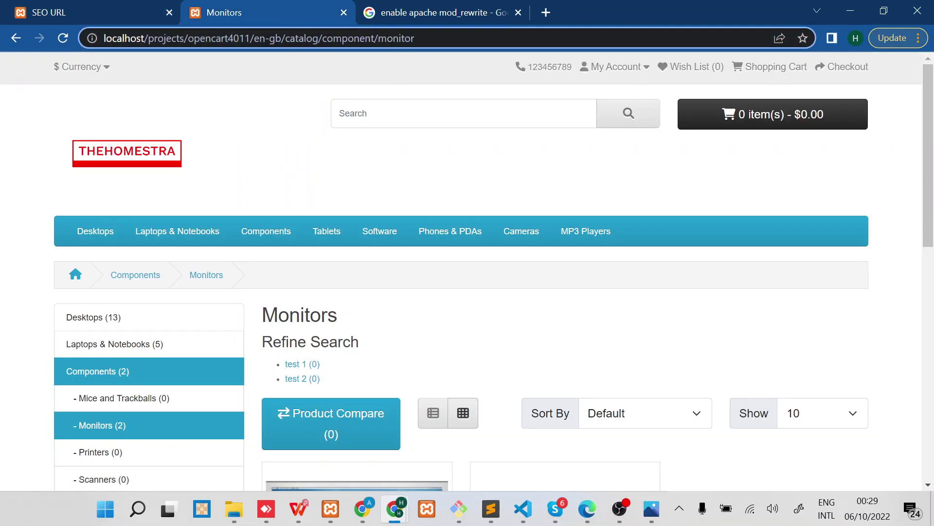
pyautogui.moveTo(414, 38); pyautogui.dragTo(285, 38)
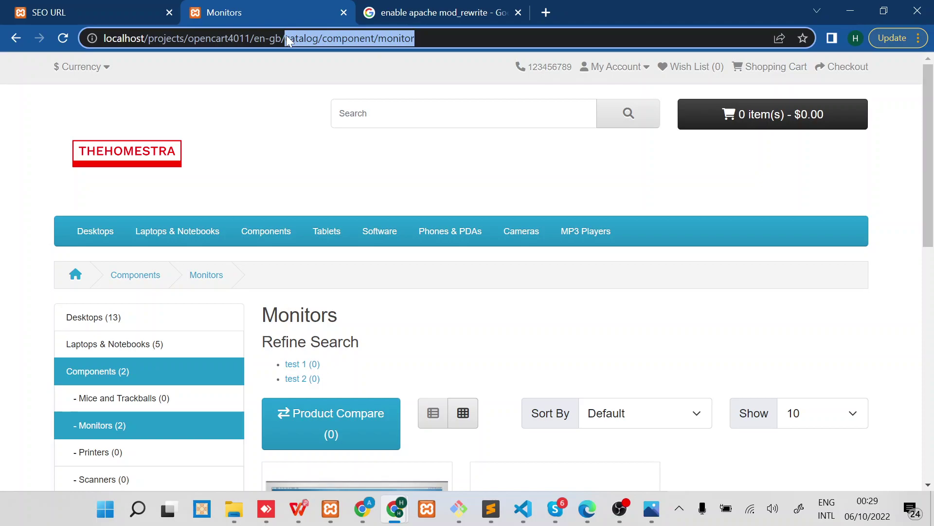
pyautogui.hotkey('ctrl', 'v')
pyautogui.press('Return')
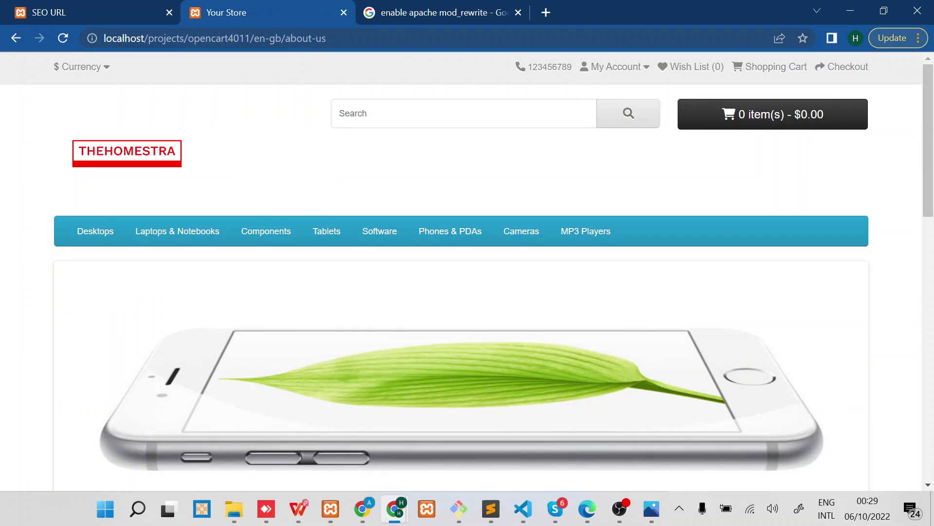
# Try loading the about-us address without its en-gb language part.
pyautogui.click(283, 35)
pyautogui.click(284, 35)
pyautogui.press('BackSpace')
pyautogui.press('BackSpace')
pyautogui.press('BackSpace')
pyautogui.press('BackSpace')
pyautogui.press('BackSpace')
pyautogui.press('BackSpace')
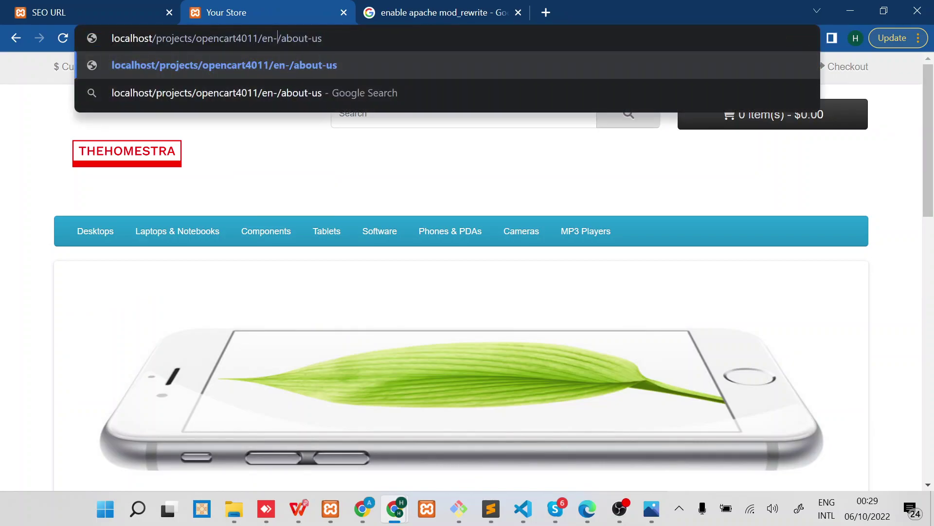
pyautogui.press('Return')
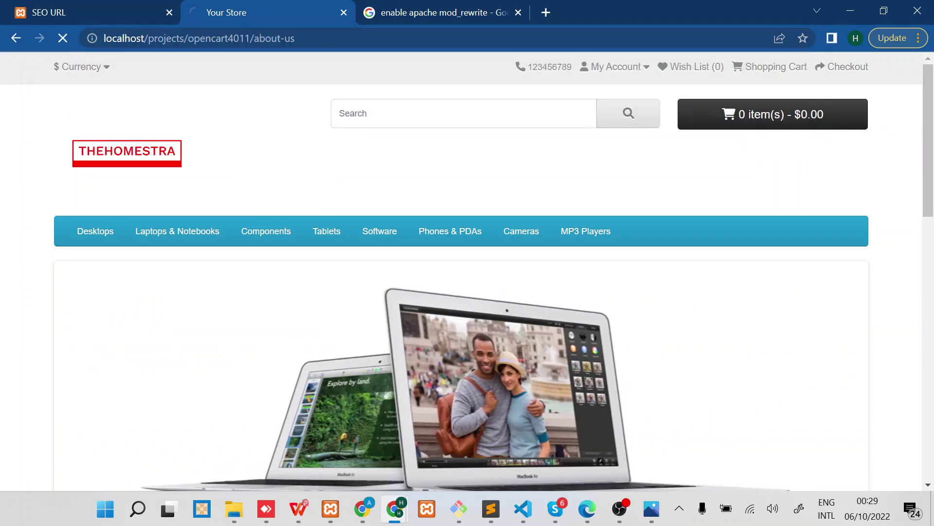
# Open the About Us page from the storefront footer and examine the information and about-us parts of its address.
pyautogui.scroll(-15, 298, 156)
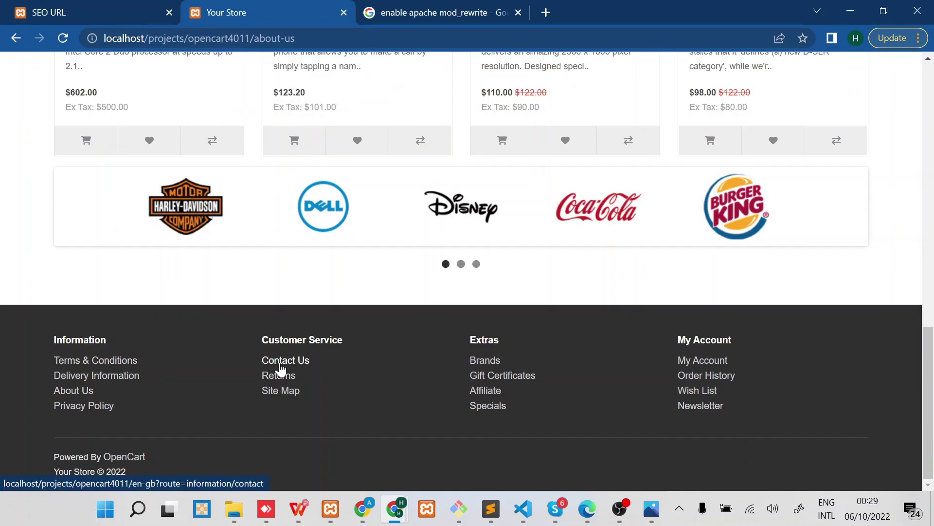
pyautogui.click(83, 392)
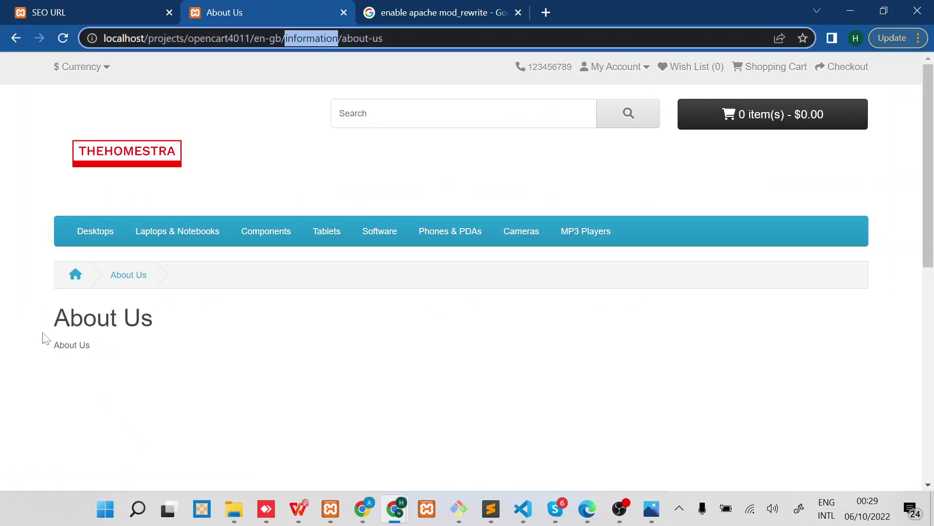
pyautogui.click(404, 30)
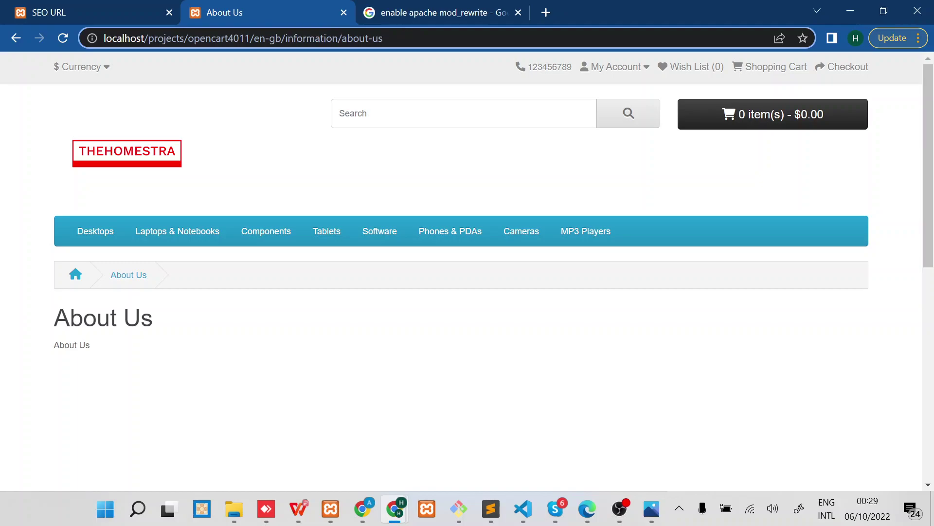
pyautogui.hotkey('ctrl', 'shift', 'Left')
pyautogui.hotkey('ctrl', 'shift', 'Left')
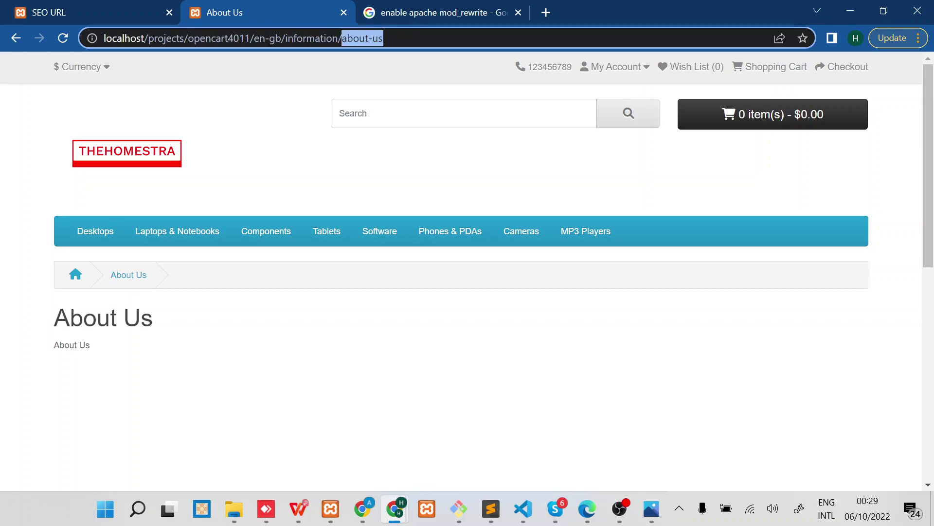
# In the admin's SEO URL entry, change the about-us keyword to about-homestra and save it.
pyautogui.click(122, 11)
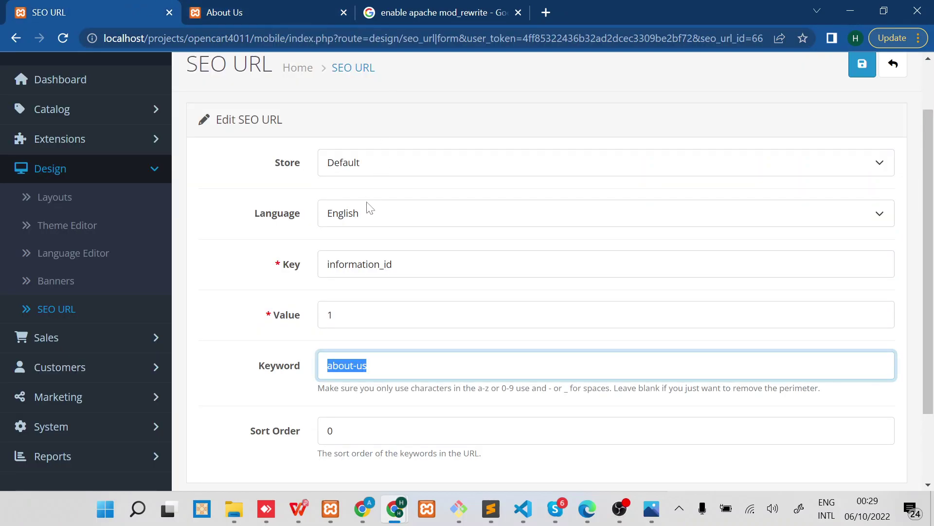
pyautogui.click(367, 365)
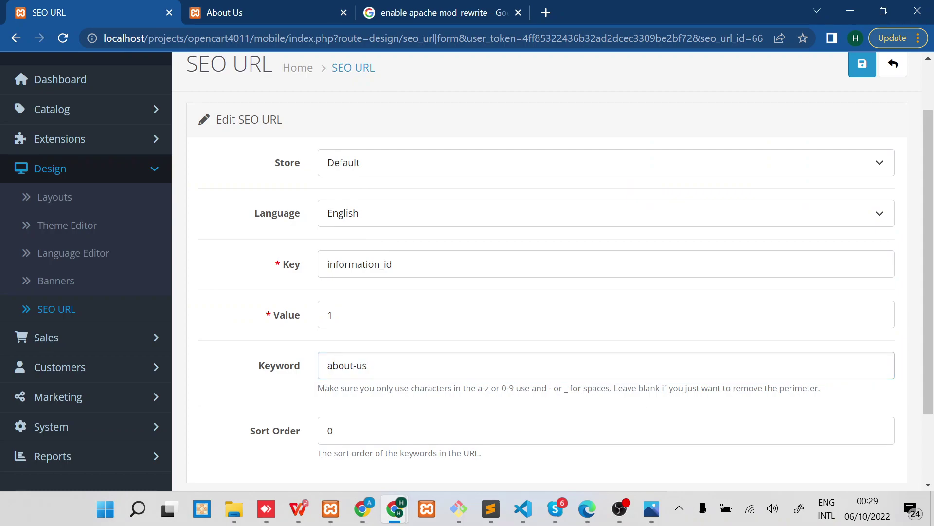
pyautogui.press('BackSpace')
pyautogui.press('BackSpace')
pyautogui.write('homestra')
pyautogui.click(863, 66)
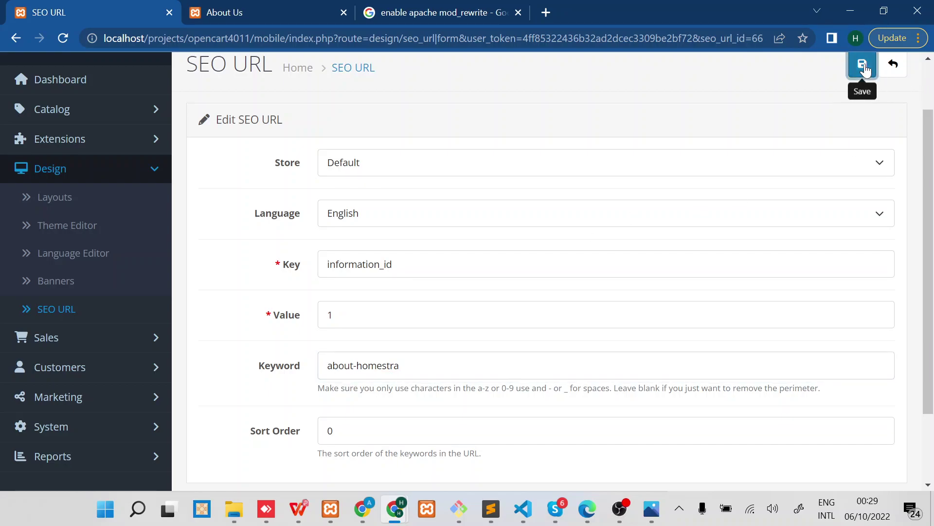
# Reload the storefront's information/about-us address to test the old keyword.
pyautogui.click(290, 10)
pyautogui.press('Return')
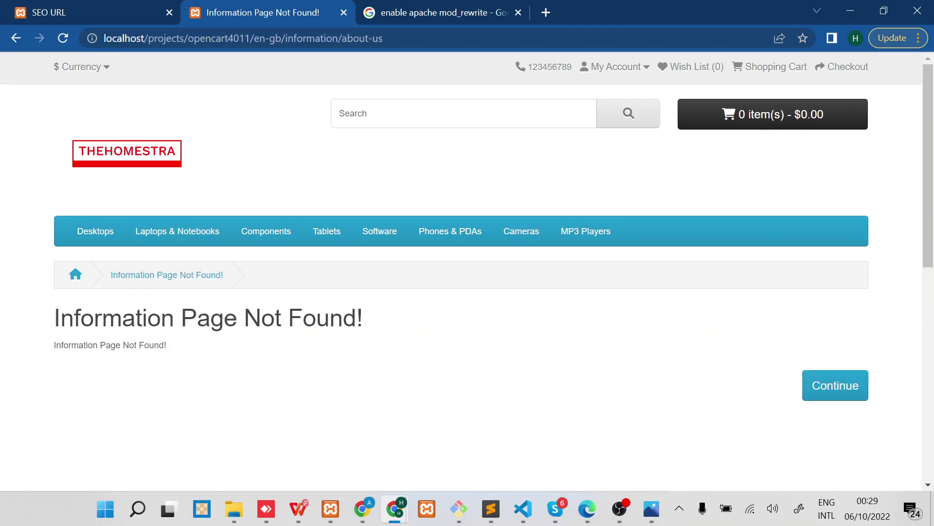
# Load the storefront's information page with about-homestra replacing about-us in the address to test the new keyword.
pyautogui.tripleClick(209, 317)
pyautogui.click(383, 38)
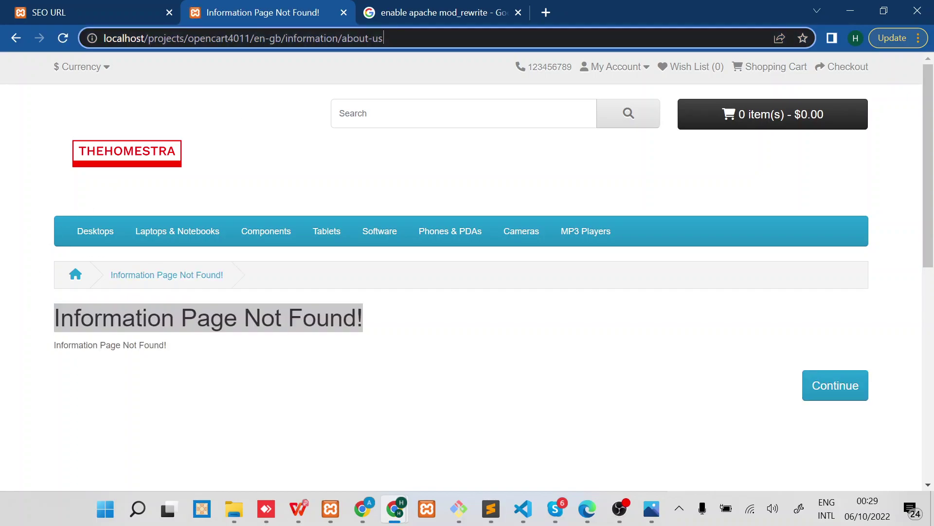
pyautogui.click(384, 38)
pyautogui.press('BackSpace')
pyautogui.press('BackSpace')
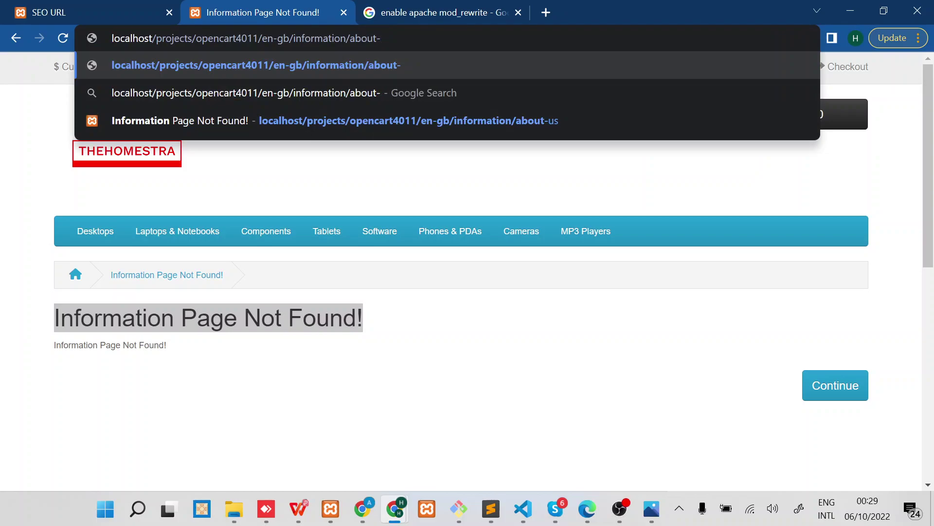
pyautogui.write('homestra')
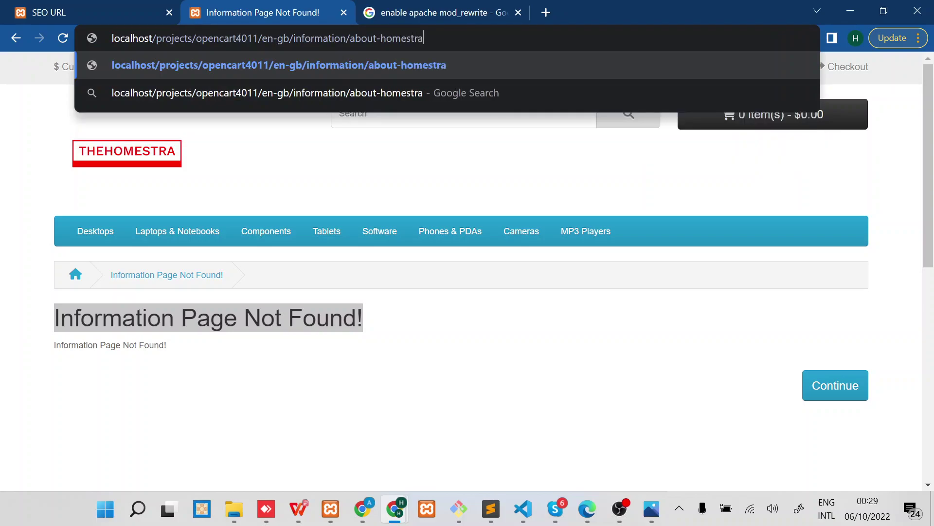
pyautogui.press('Return')
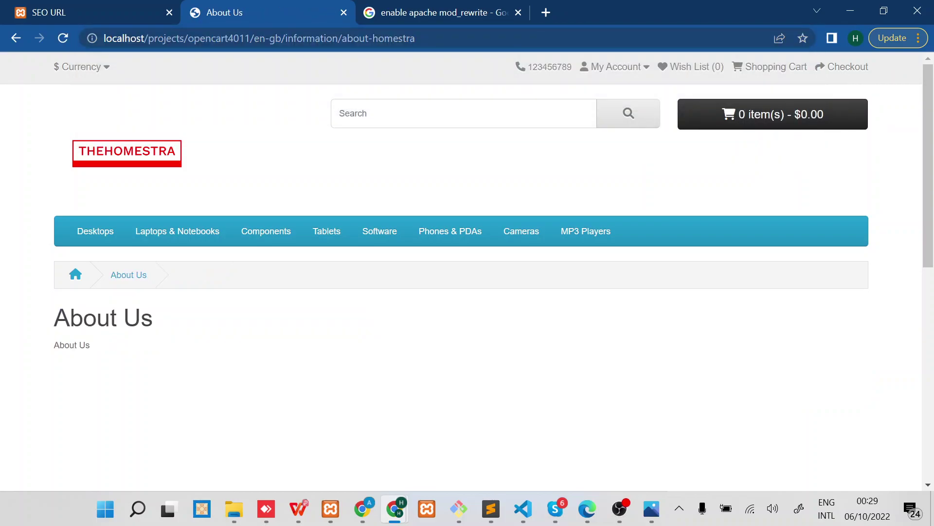
# Open the About Us page from the storefront footer to check its link, and return to the admin's SEO URL entry.
pyautogui.scroll(-5, 135, 426)
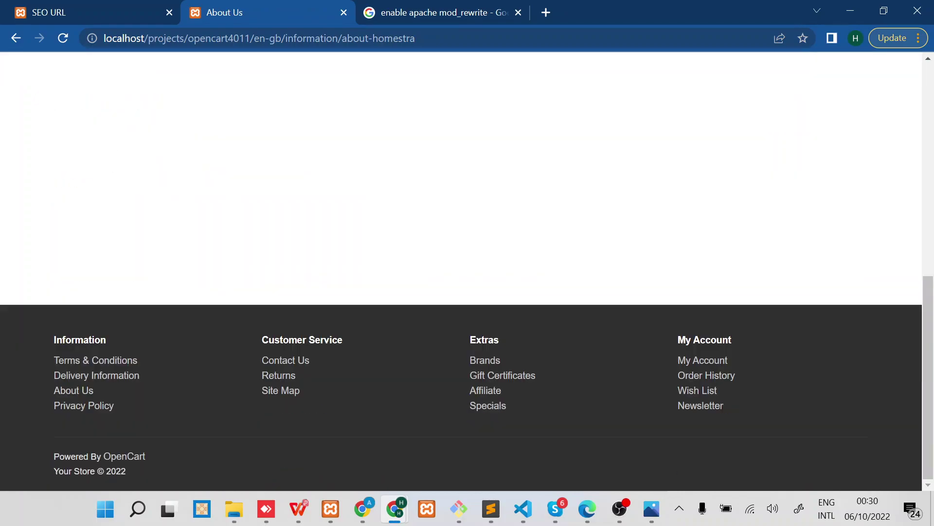
pyautogui.click(82, 395)
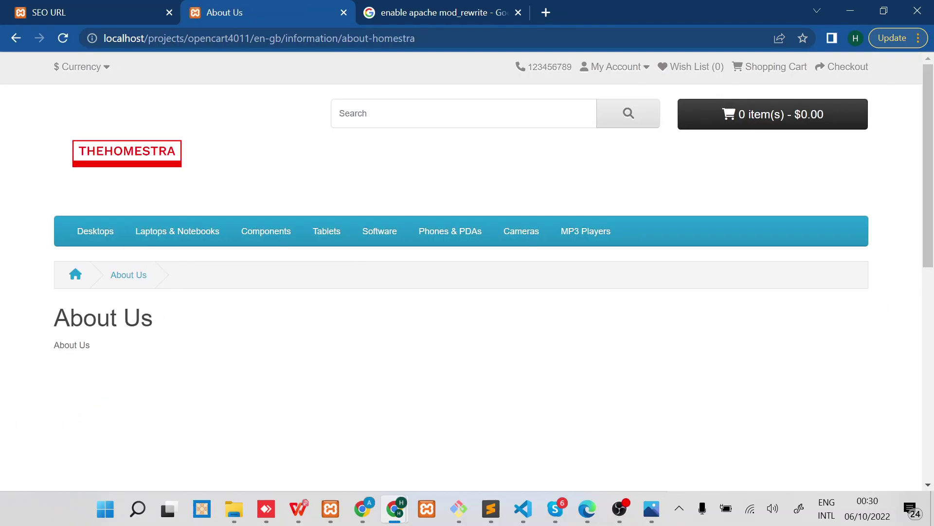
pyautogui.moveTo(54, 318); pyautogui.dragTo(152, 318)
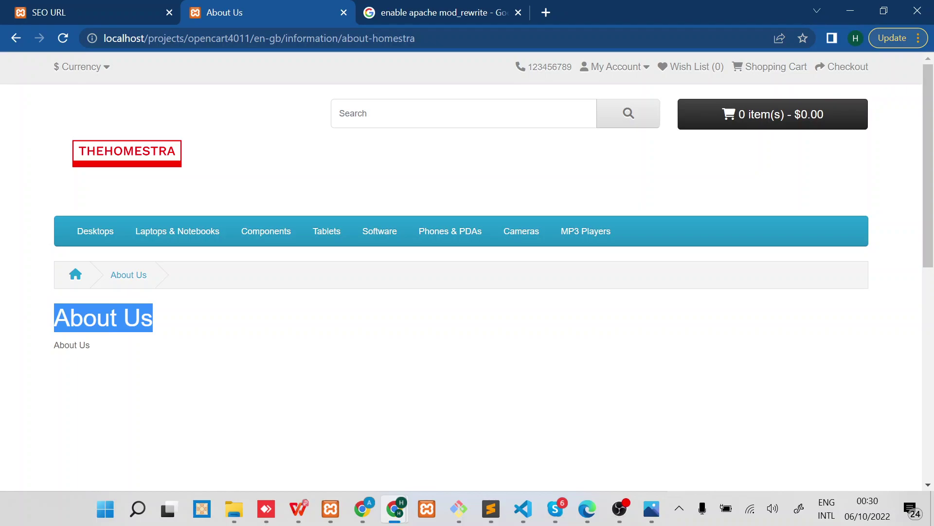
pyautogui.click(99, 6)
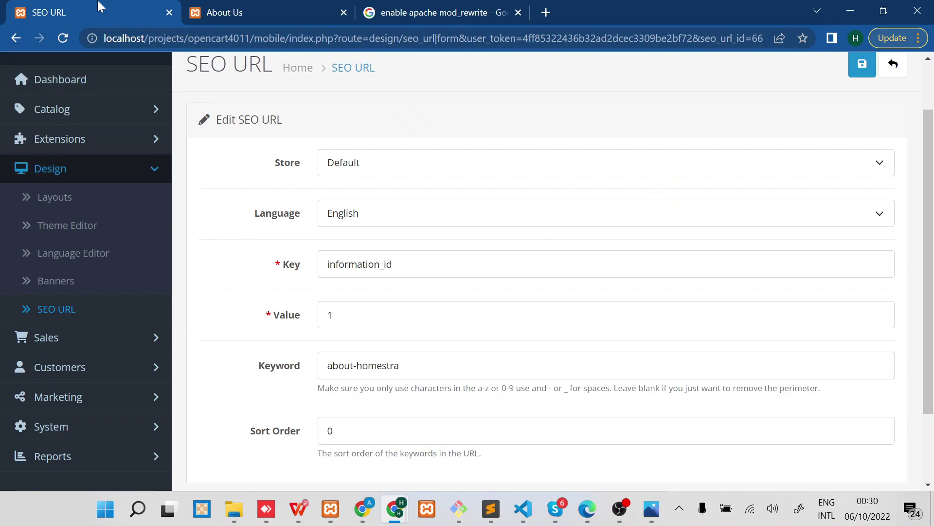